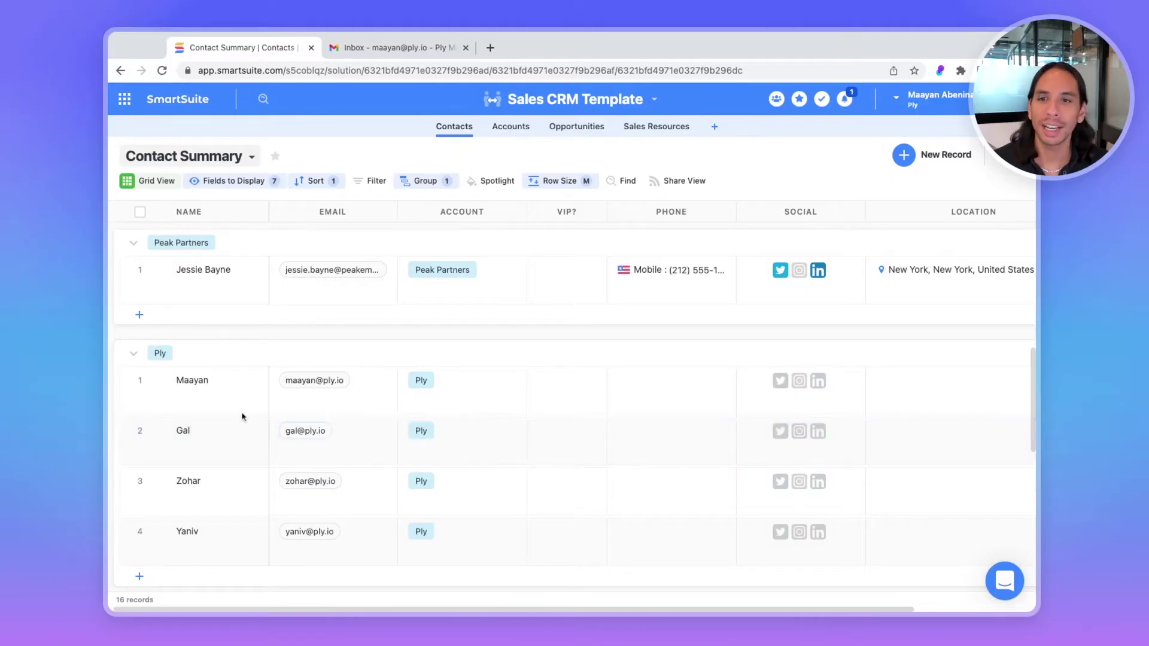
Open a contact's full record and launch its Ply send-email button
{"action": "left_click", "coordinate": [317, 385]}
{"action": "left_click", "coordinate": [323, 486]}
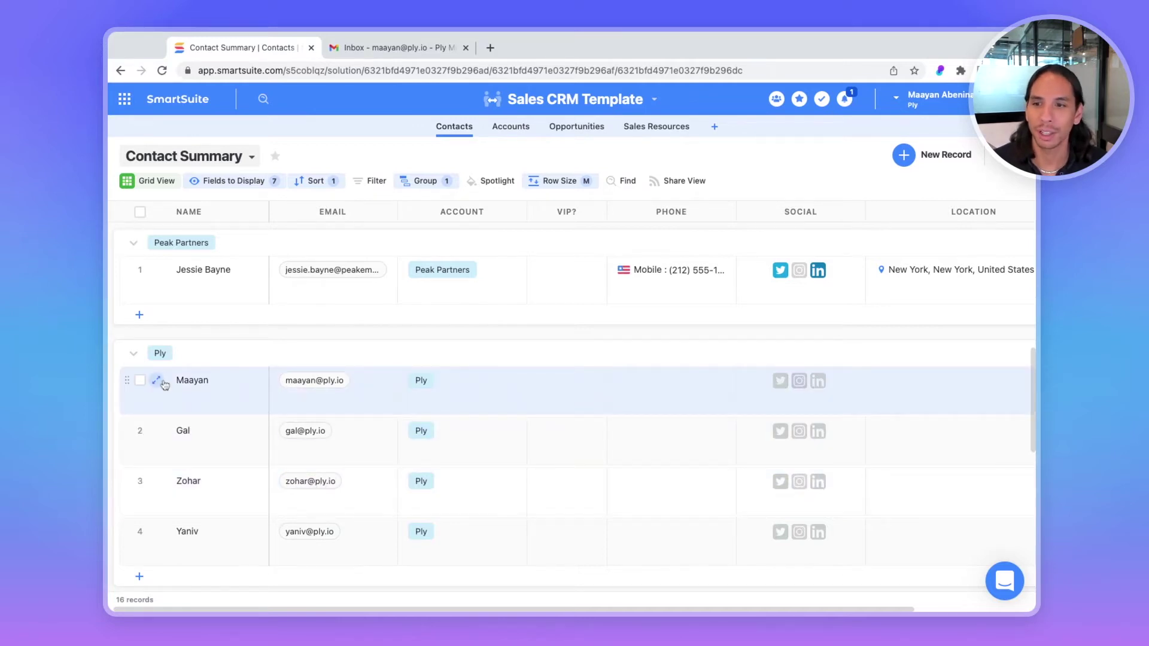
{"action": "left_click", "coordinate": [158, 381]}
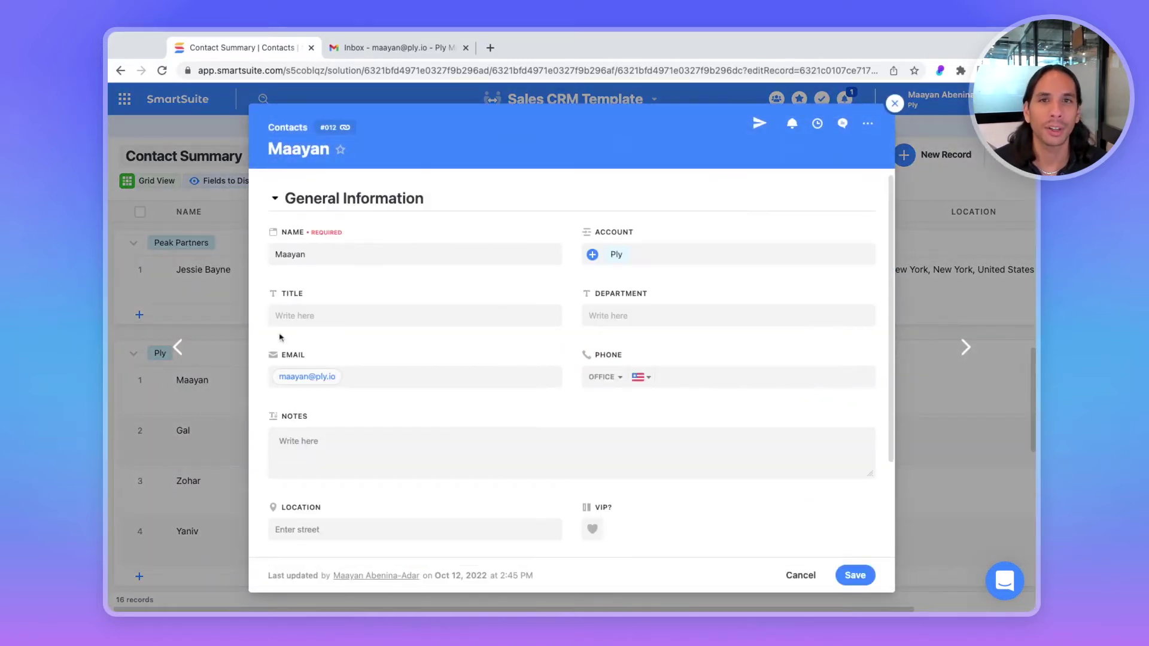
{"action": "left_click", "coordinate": [754, 125]}
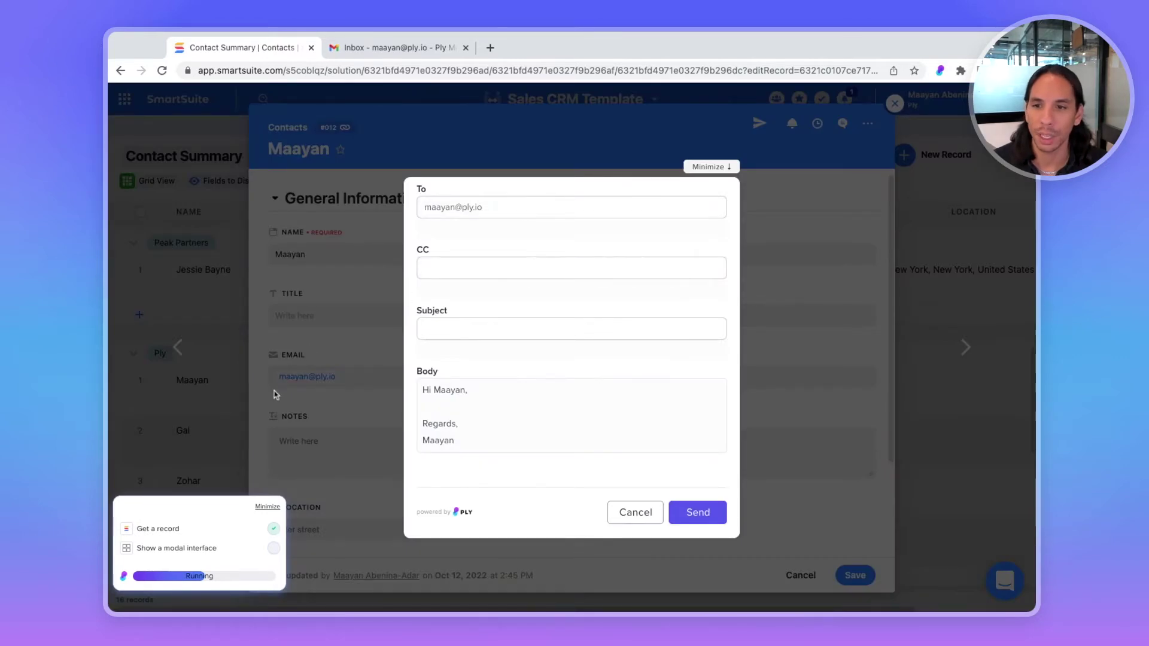
Fill the email with a CC address, subject 'Subject' and body line 'Sample.', then send it
{"action": "left_click", "coordinate": [461, 262]}
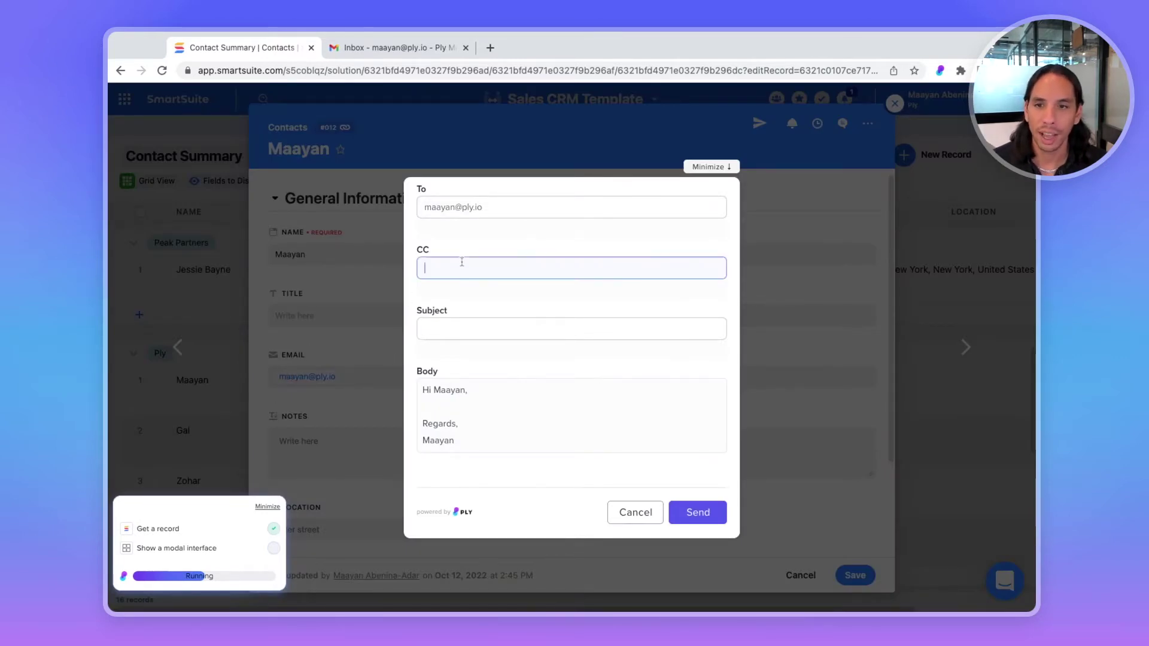
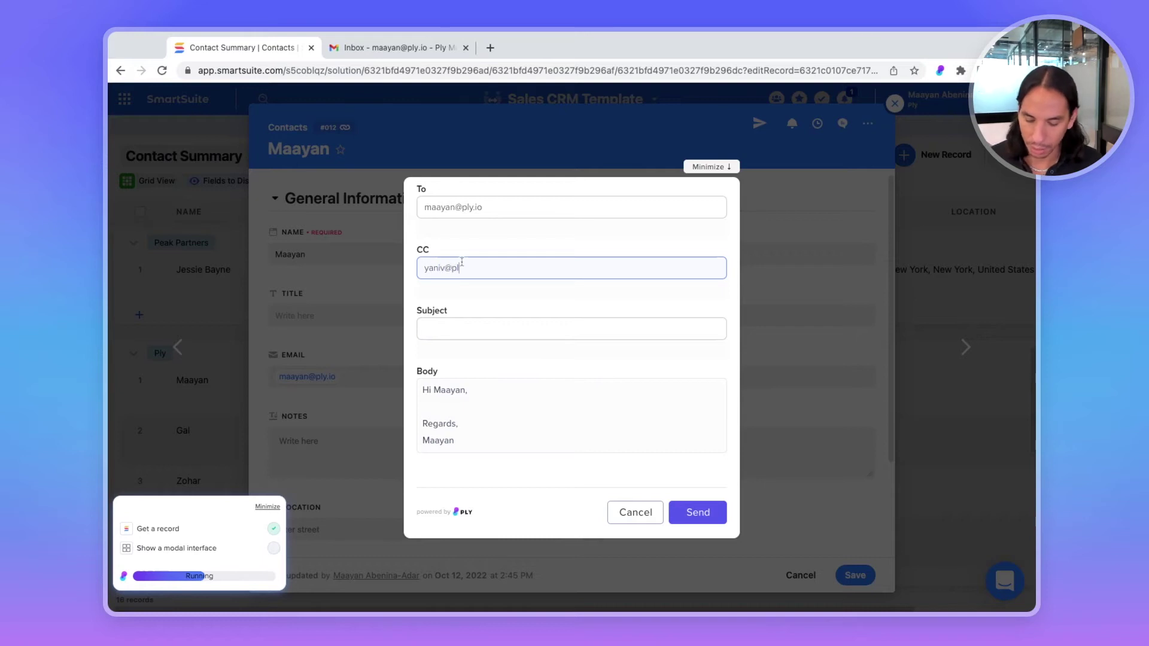
{"action": "key", "text": "Tab"}
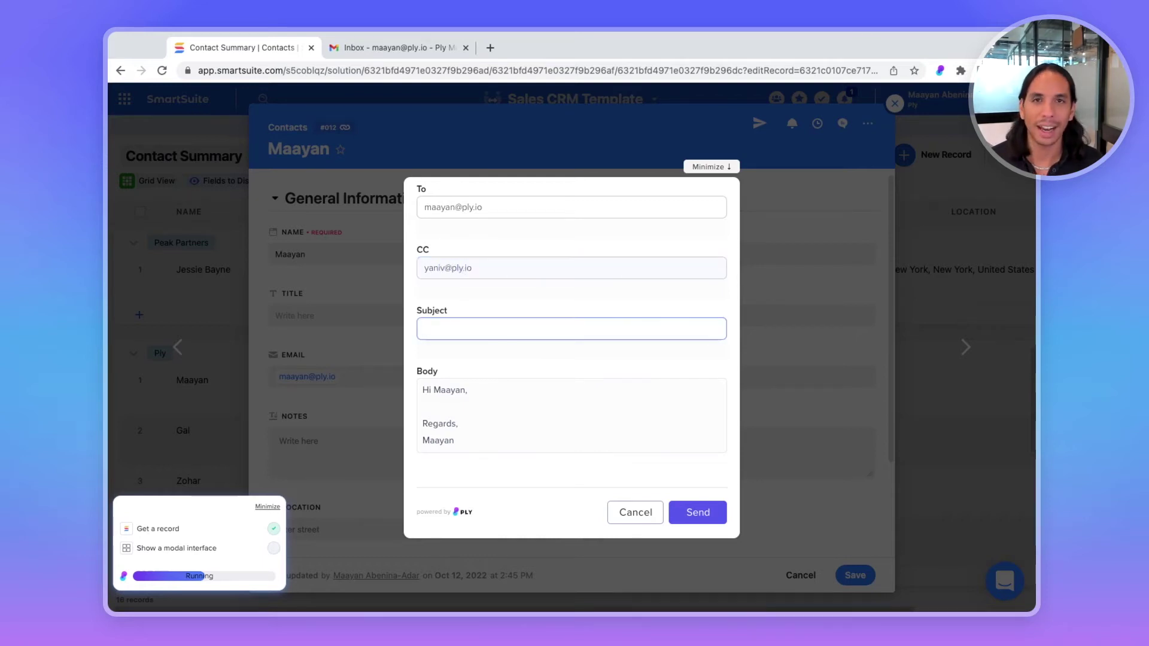
{"action": "type", "text": "Subject"}
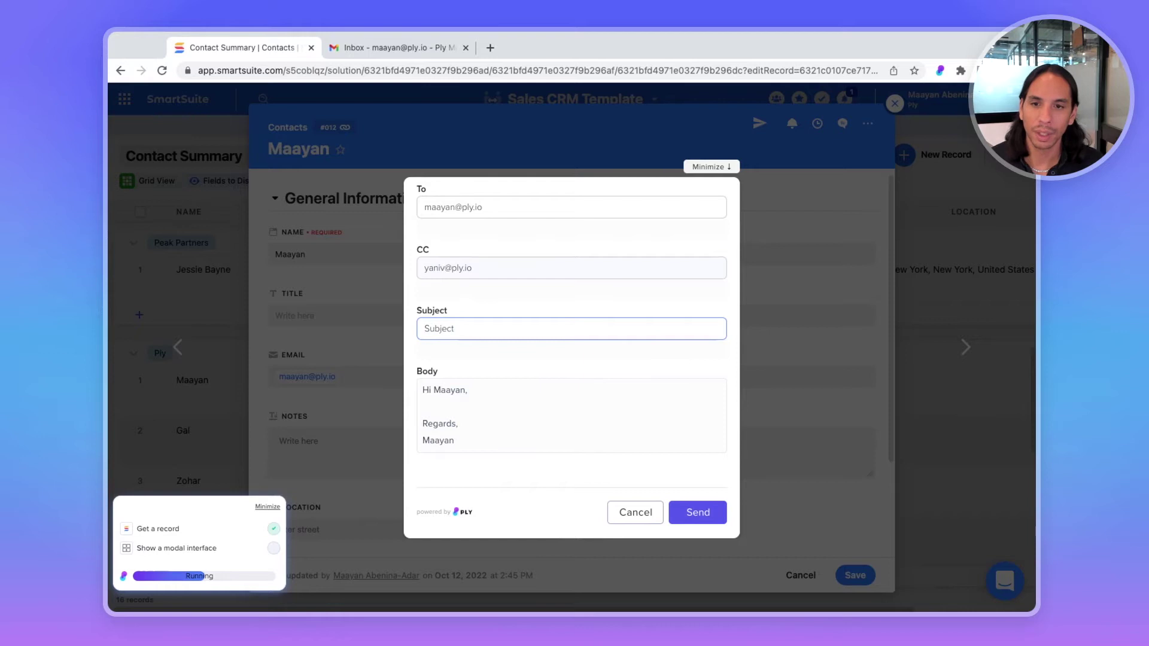
{"action": "double_click", "coordinate": [455, 394]}
{"action": "left_click", "coordinate": [456, 403]}
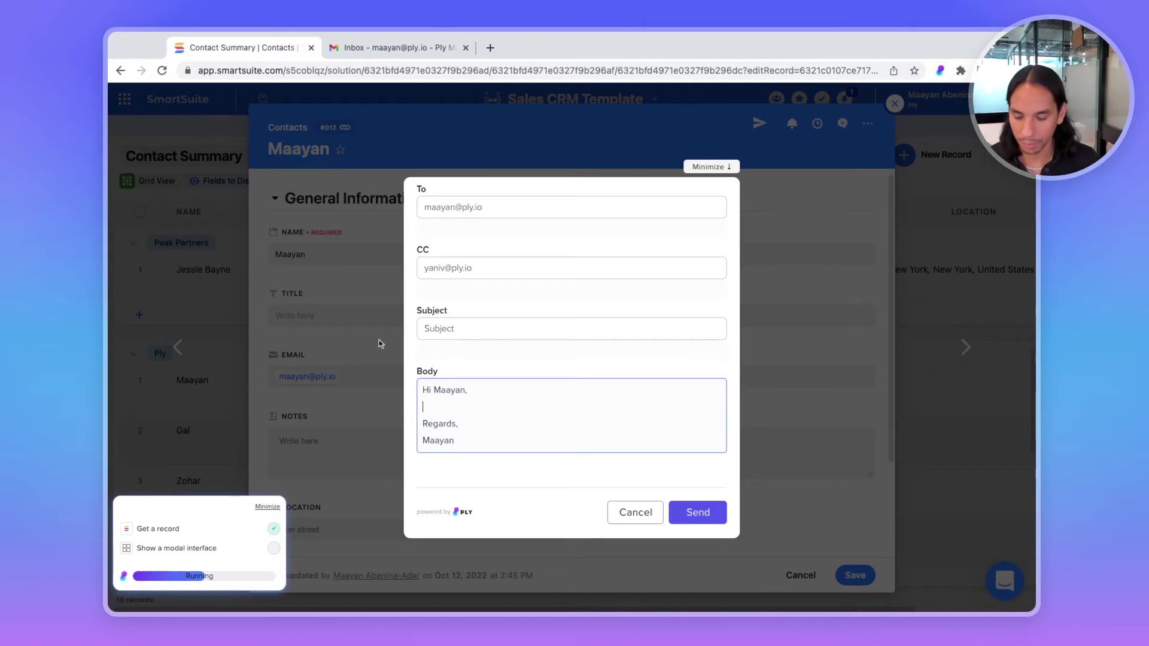
{"action": "key", "text": "Return"}
{"action": "type", "text": "Sample."}
{"action": "key", "text": "Return"}
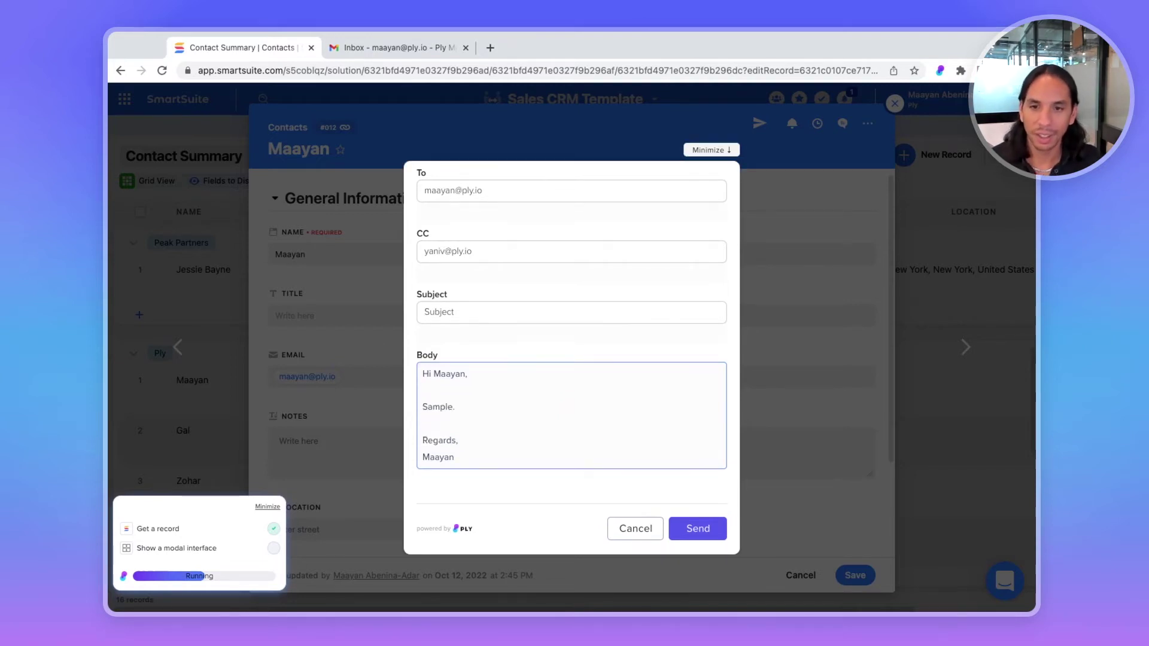
{"action": "left_click", "coordinate": [711, 536]}
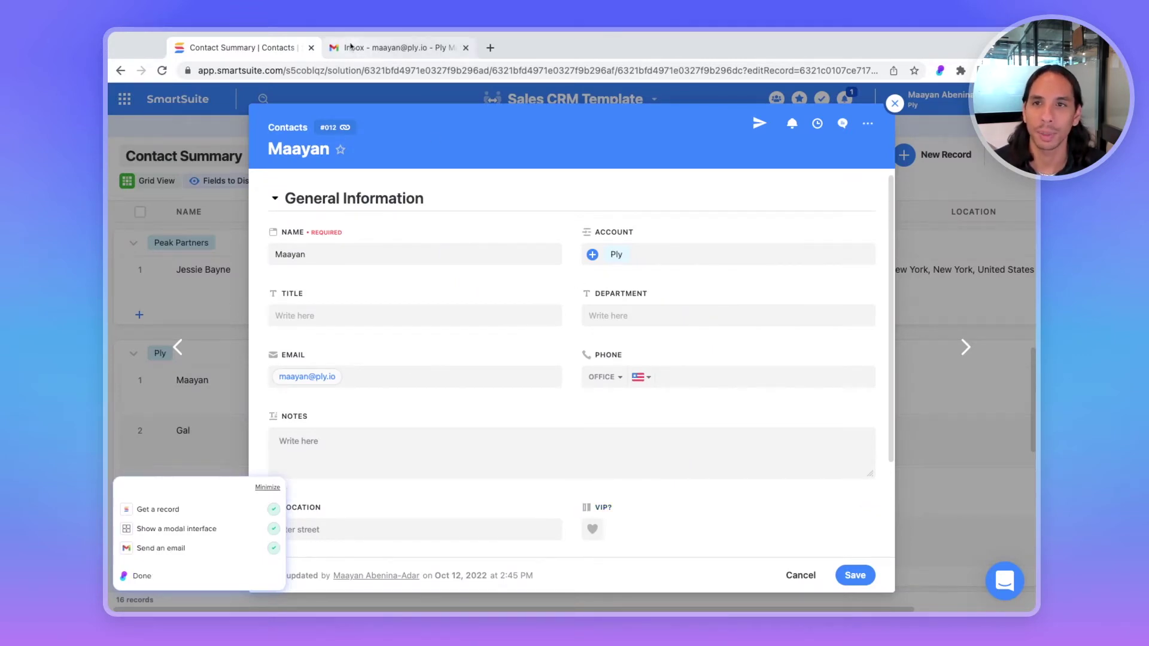
Refresh the Gmail inbox and open the newly received test email
{"action": "left_click", "coordinate": [351, 47]}
{"action": "left_click", "coordinate": [371, 139]}
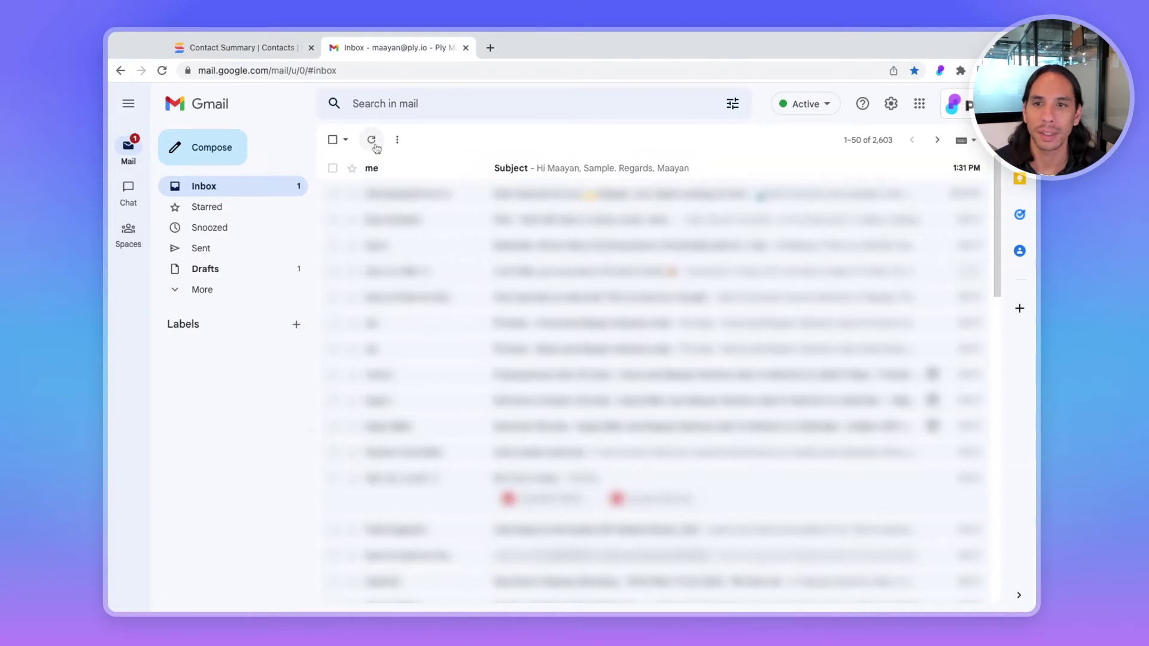
{"action": "left_click", "coordinate": [392, 173]}
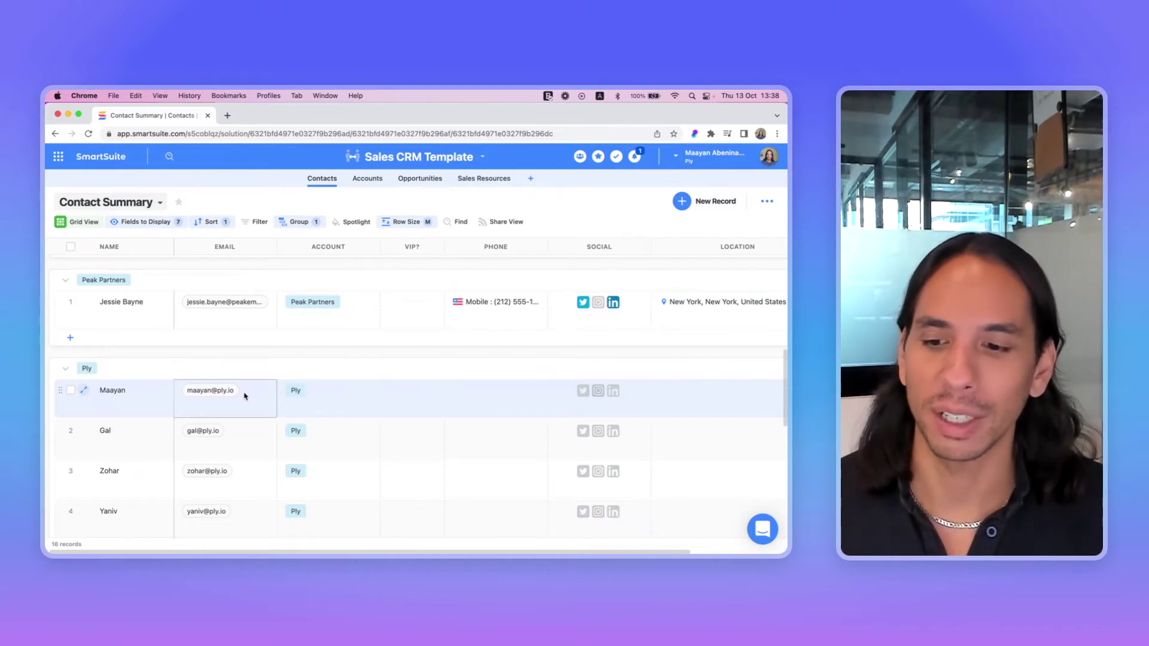
From a contact record, create a Ply Records button linked to the existing SmartSuite account connection
{"action": "left_click", "coordinate": [83, 390]}
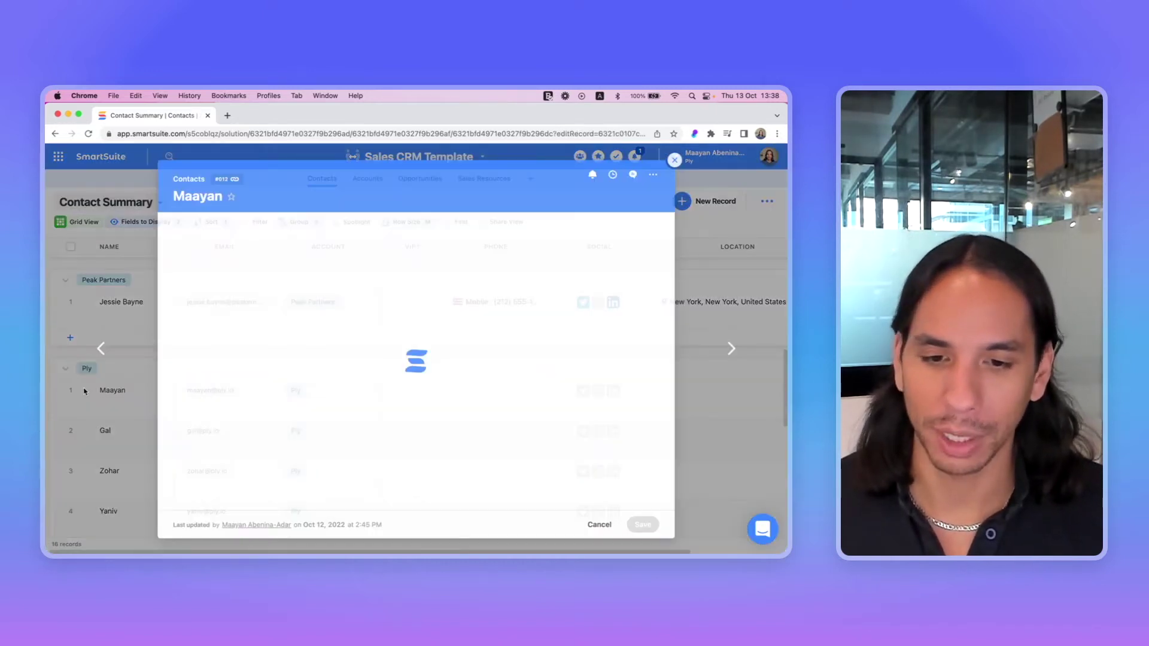
{"action": "left_click", "coordinate": [692, 133]}
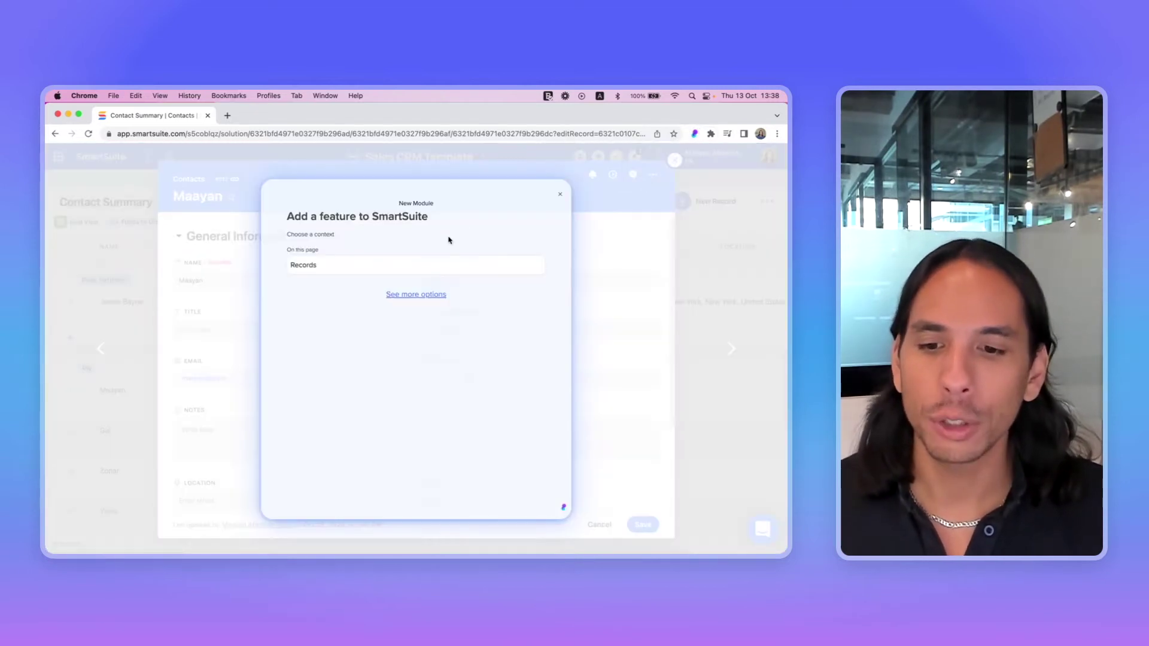
{"action": "left_click", "coordinate": [421, 271]}
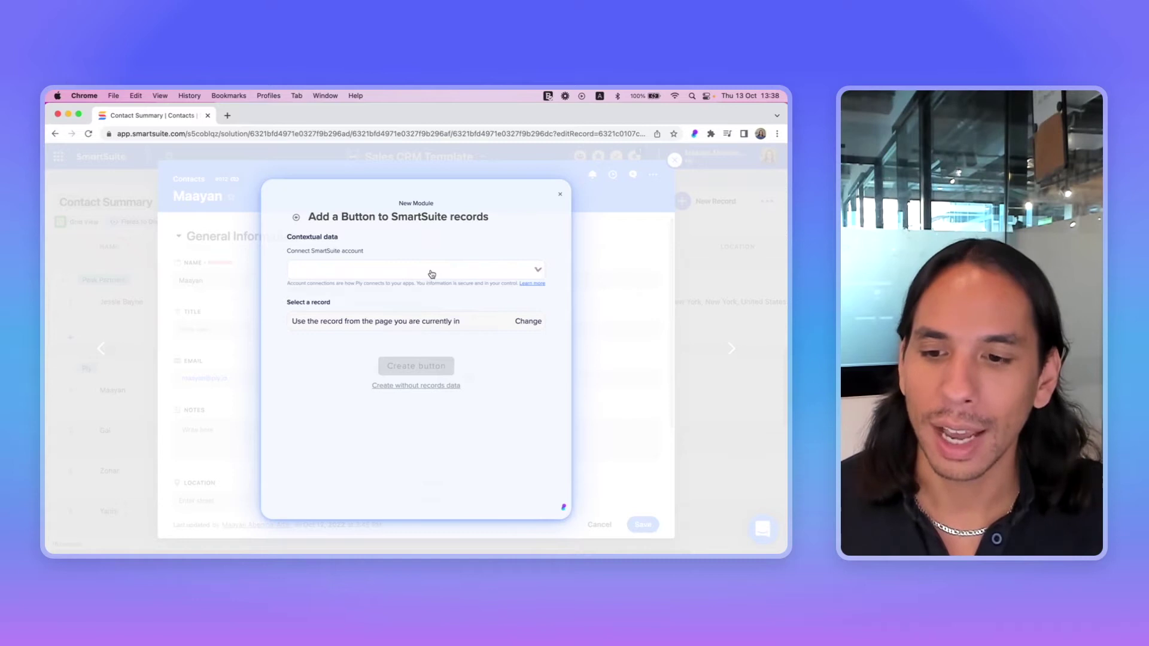
{"action": "left_click", "coordinate": [431, 274]}
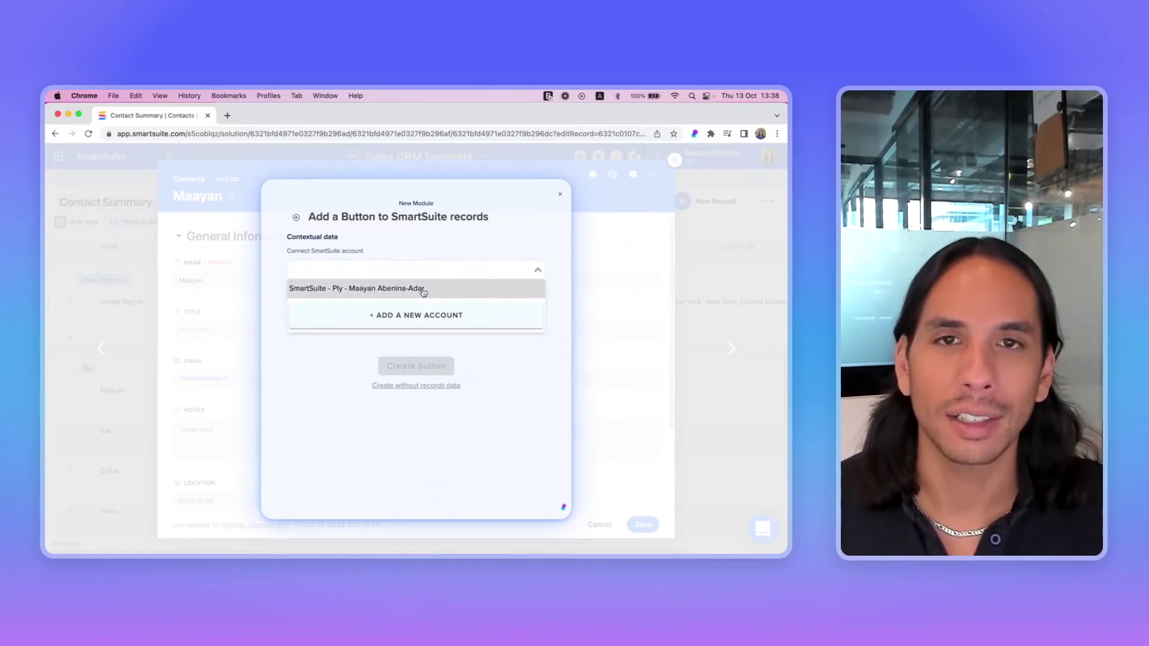
{"action": "left_click", "coordinate": [375, 293]}
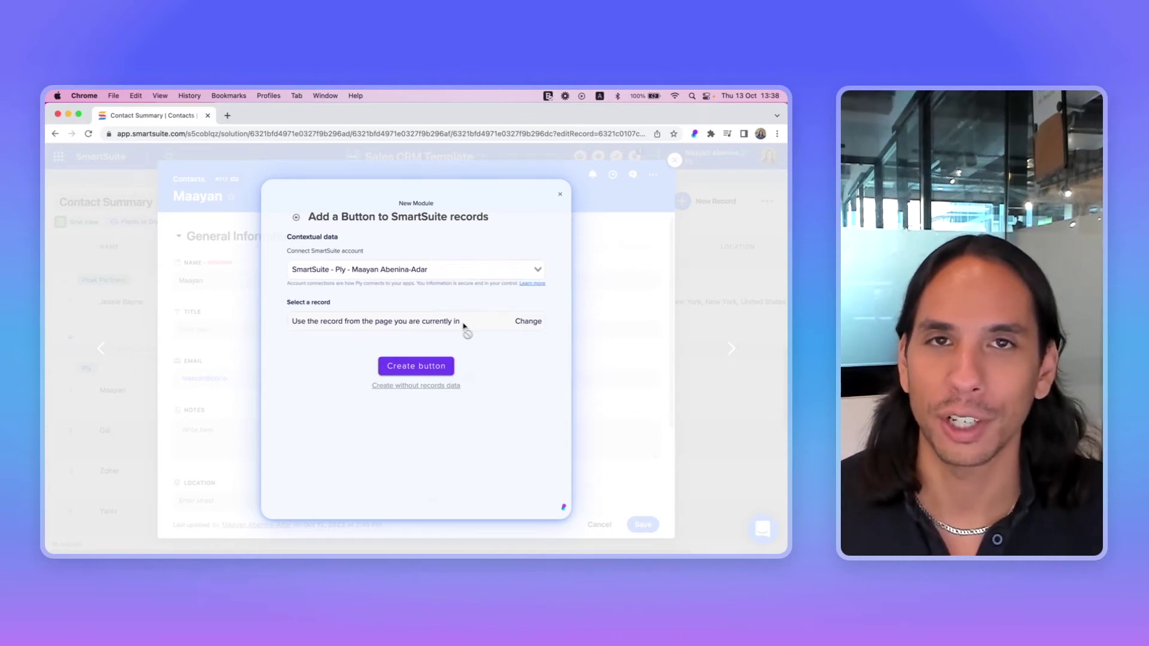
{"action": "left_click", "coordinate": [428, 367]}
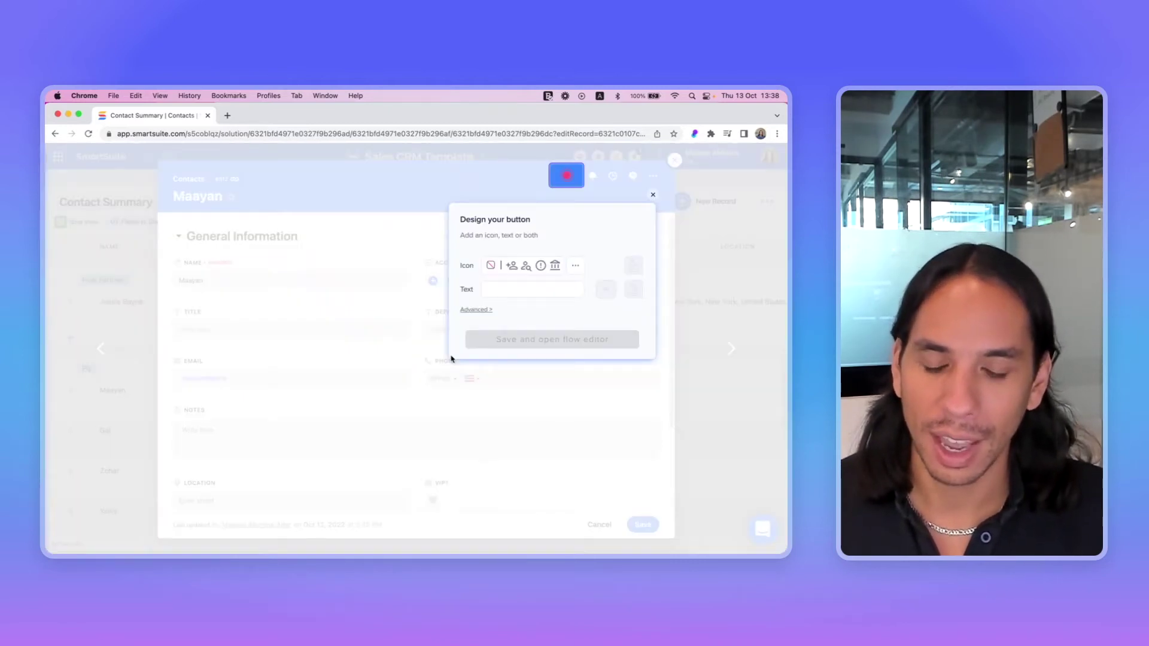
Search icons for 'send', choose the paper plane, colour it white and save the button
{"action": "left_click", "coordinate": [575, 265]}
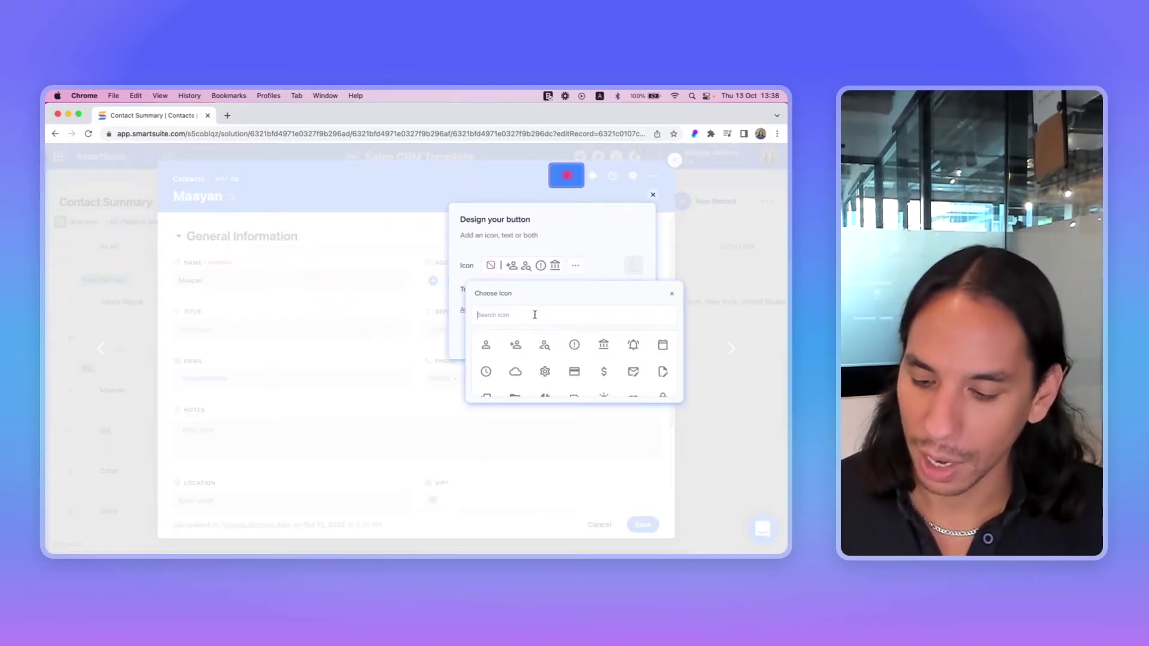
{"action": "type", "text": "send"}
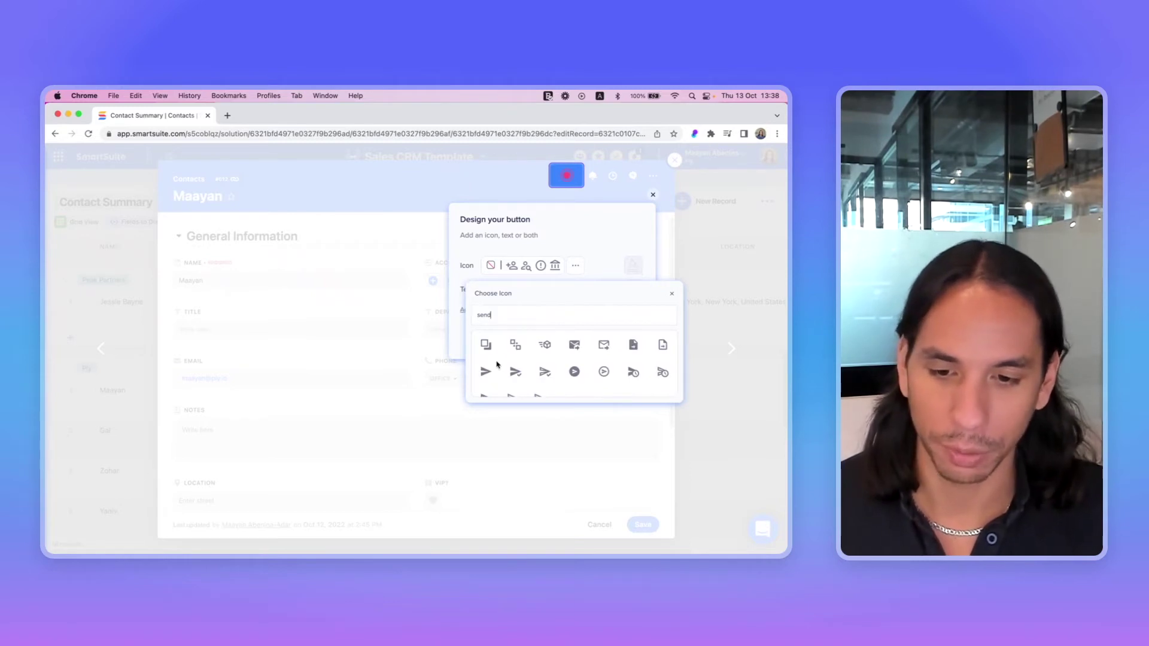
{"action": "left_click", "coordinate": [486, 371]}
{"action": "left_click", "coordinate": [632, 264]}
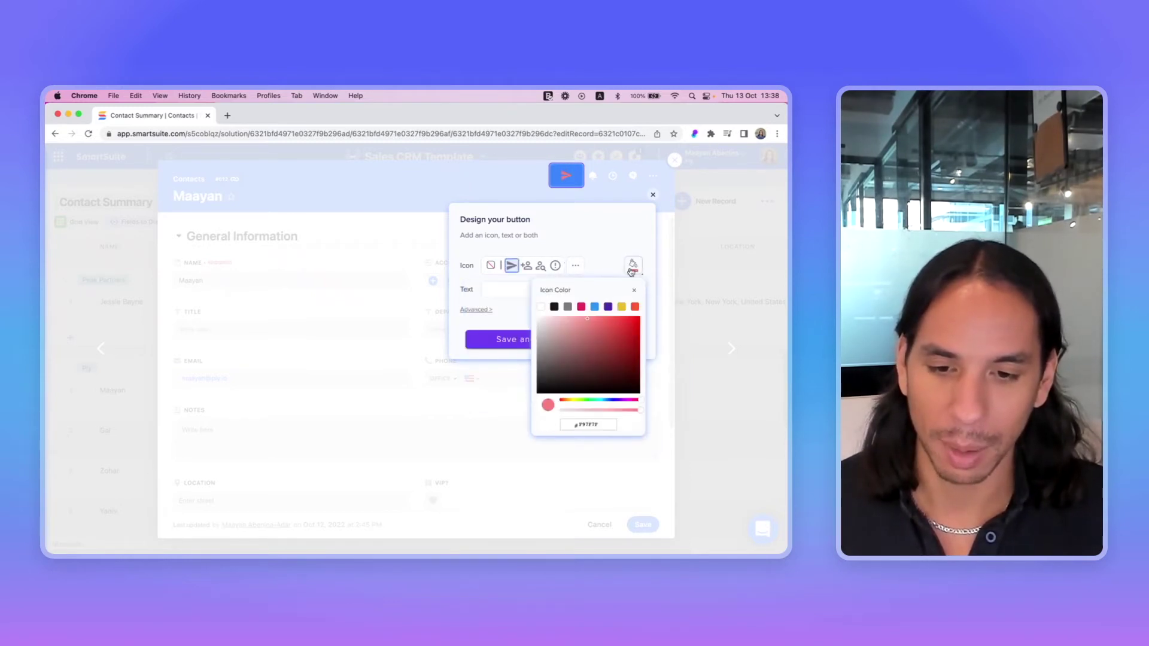
{"action": "left_click", "coordinate": [591, 257]}
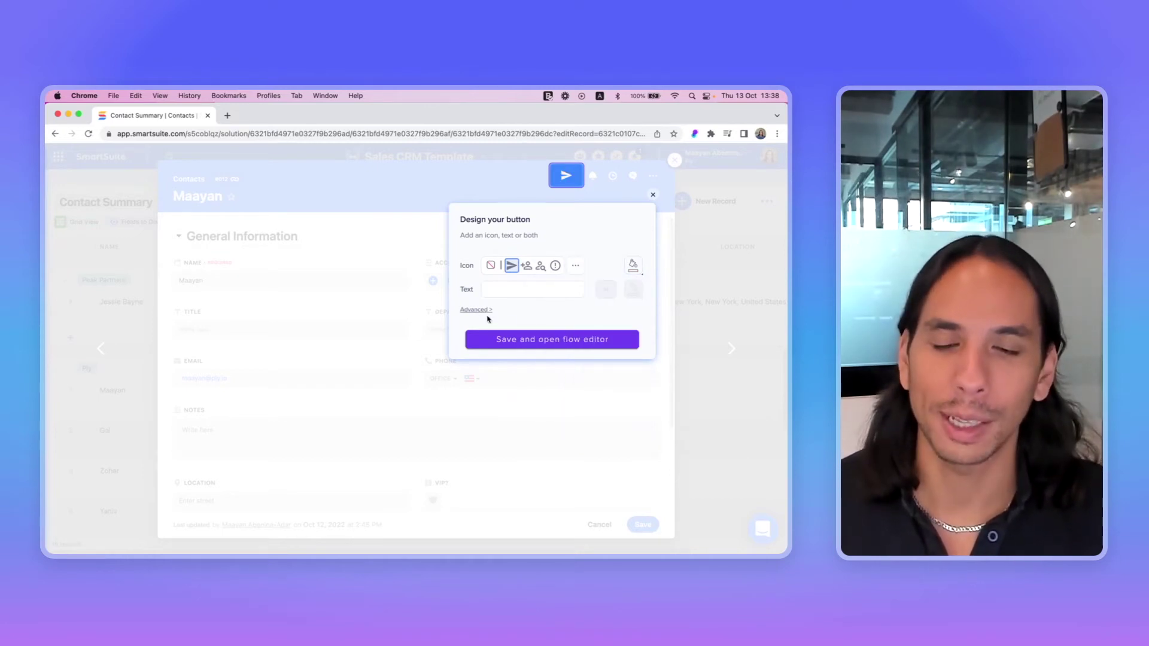
{"action": "left_click", "coordinate": [518, 339]}
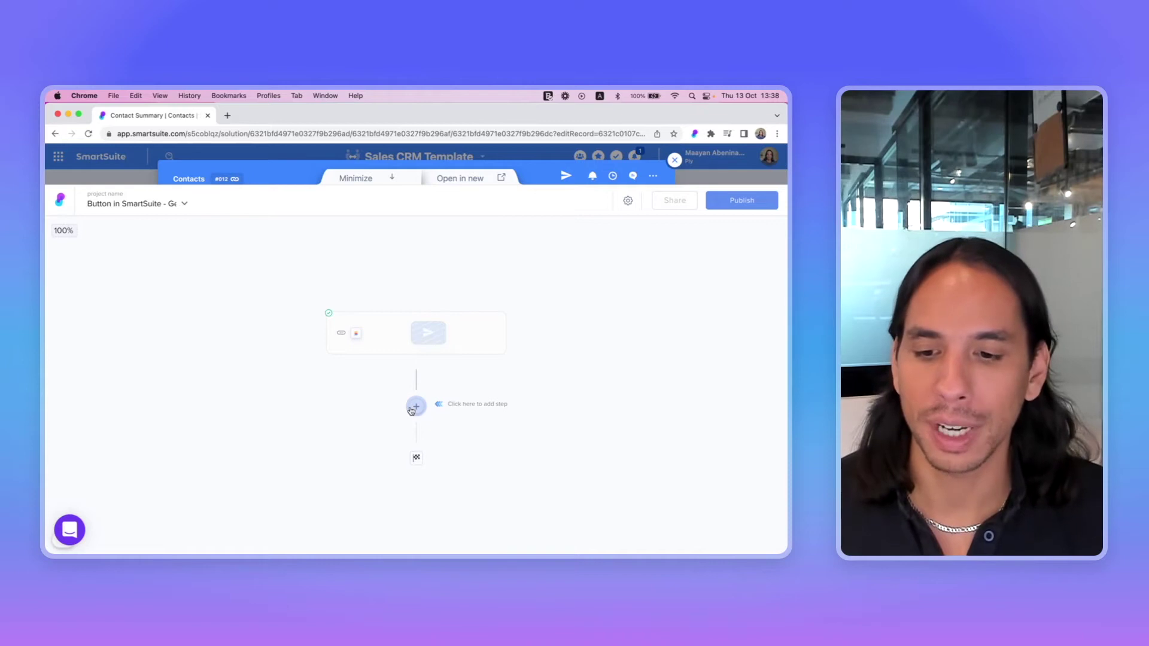
Insert an empty step below the trigger and scroll through the available step types
{"action": "left_click", "coordinate": [415, 407]}
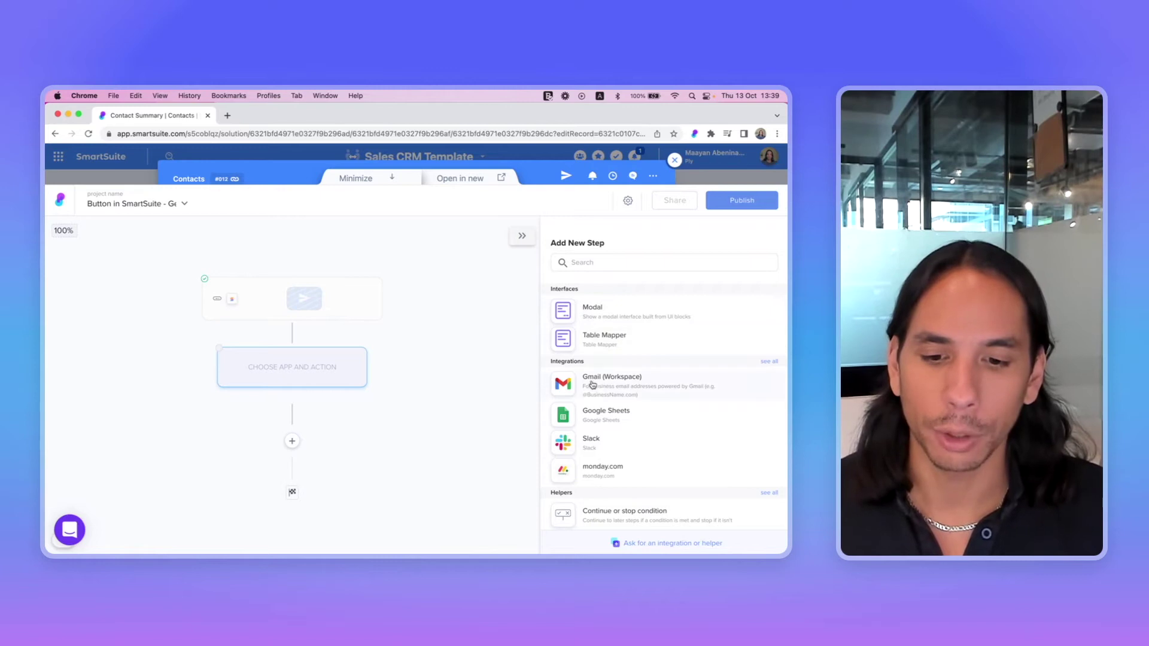
{"action": "scroll", "coordinate": [593, 384], "scroll_direction": "down", "scroll_amount": 2}
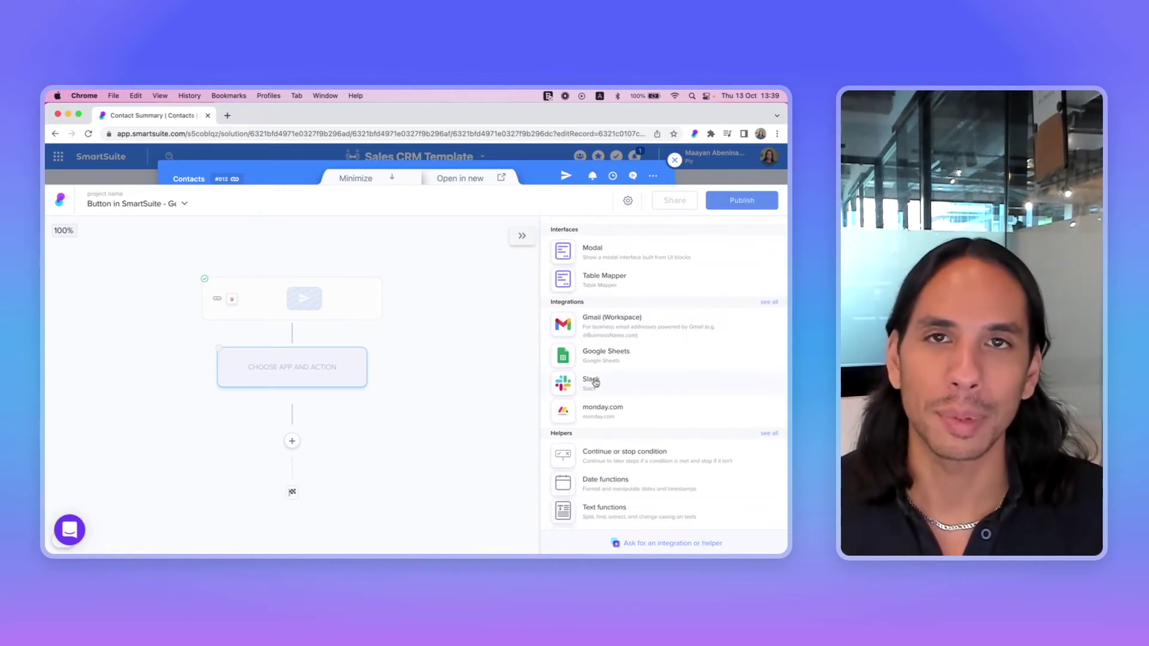
{"action": "scroll", "coordinate": [596, 383], "scroll_direction": "down", "scroll_amount": 3}
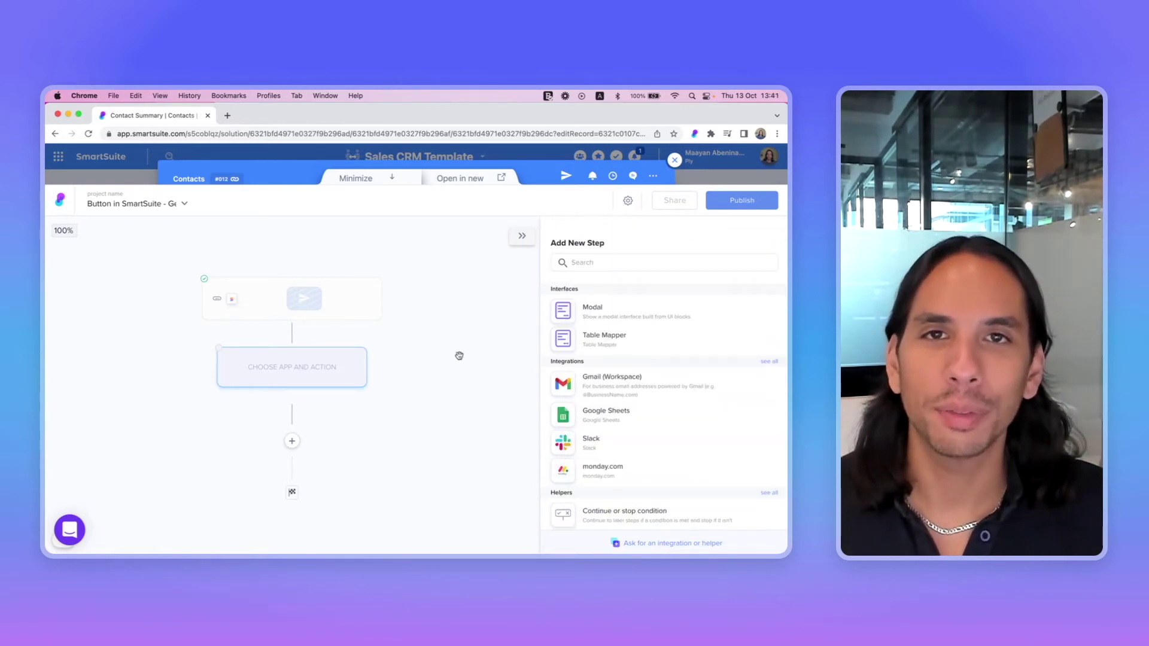
Add a modal step containing a text input labelled 'To'
{"action": "left_click", "coordinate": [575, 321]}
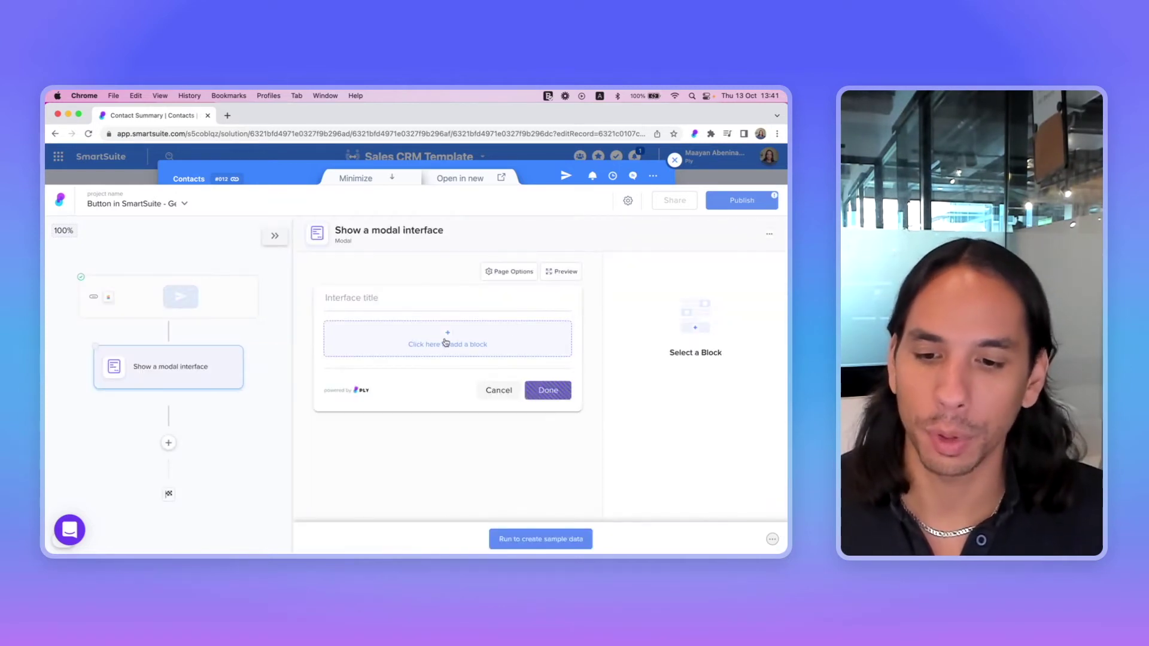
{"action": "left_click", "coordinate": [445, 341]}
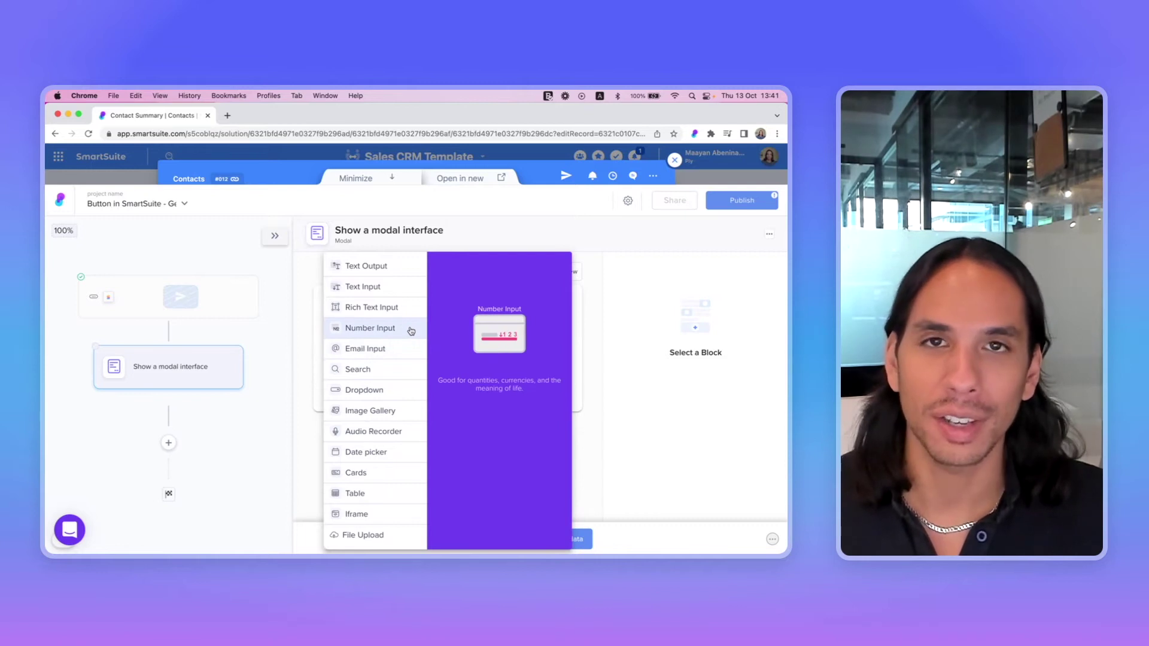
{"action": "left_click", "coordinate": [362, 292]}
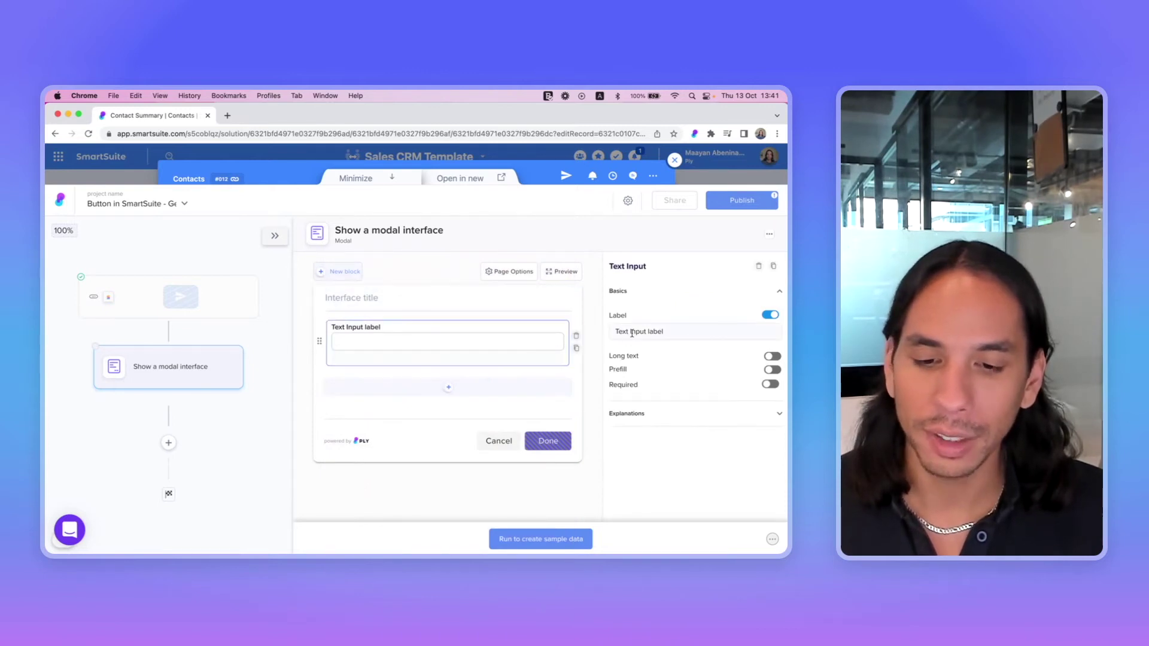
{"action": "triple_click", "coordinate": [638, 332]}
{"action": "type", "text": "To"}
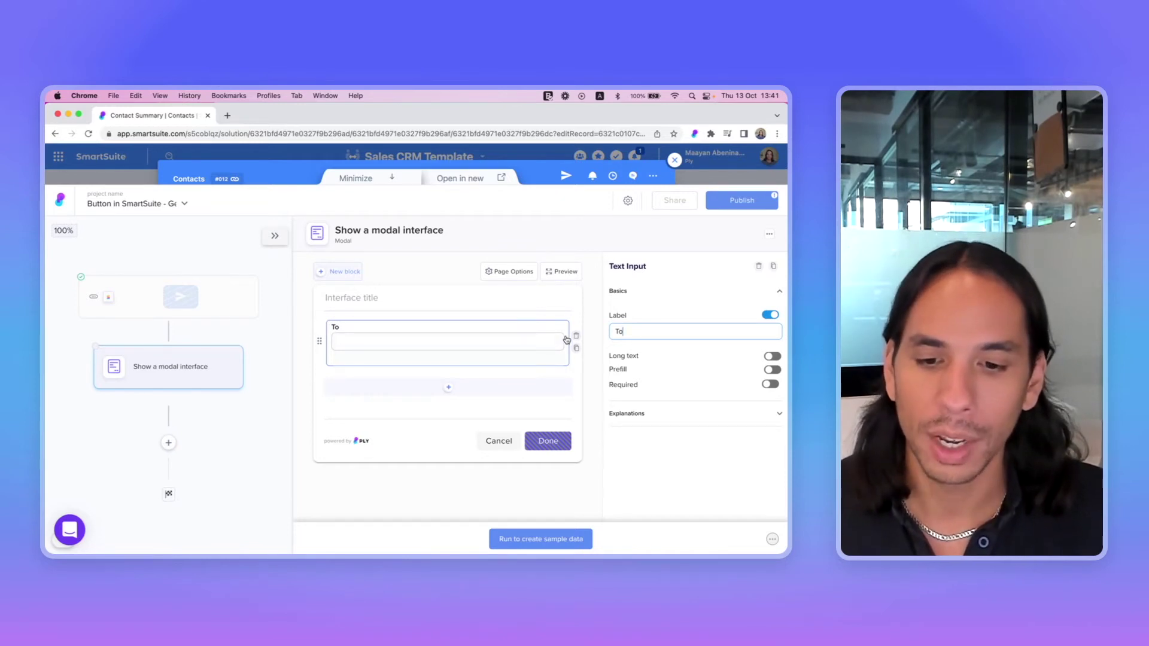
Prefill 'To' with the record's Email value, using its first item
{"action": "left_click", "coordinate": [772, 369]}
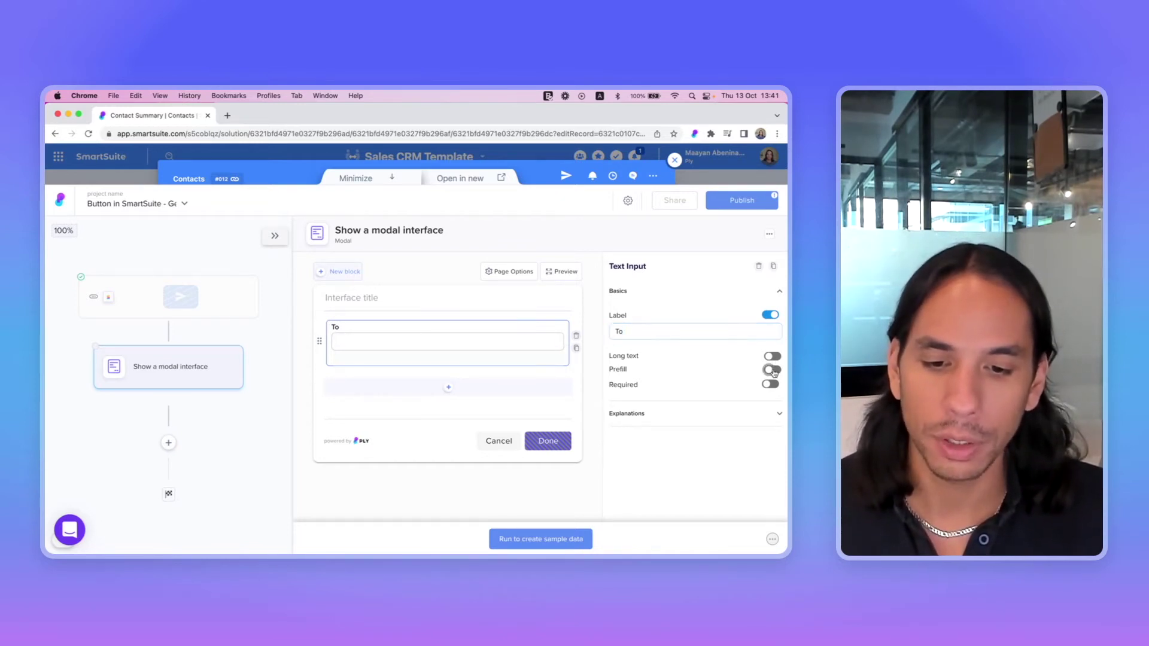
{"action": "left_click", "coordinate": [647, 387]}
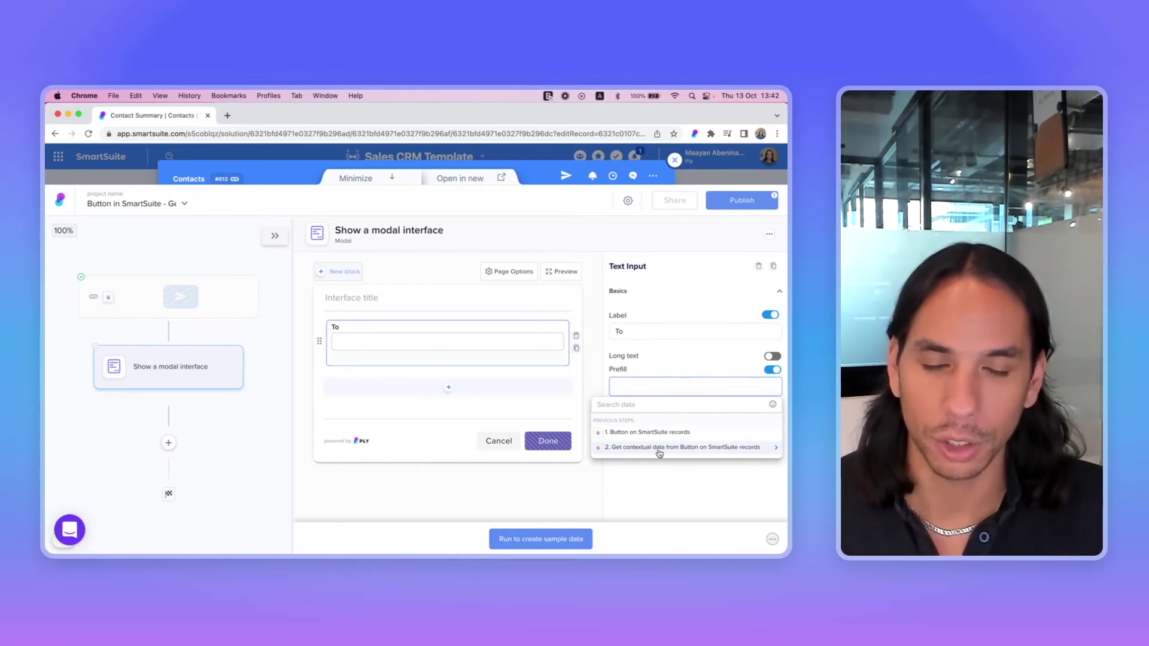
{"action": "left_click", "coordinate": [659, 453]}
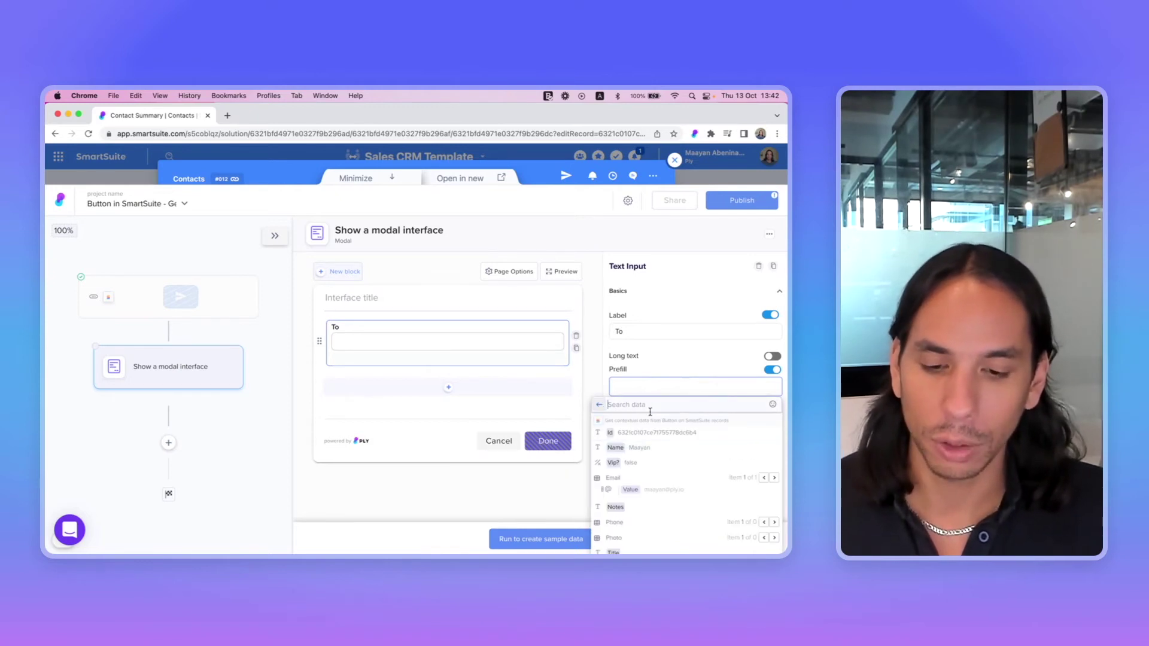
{"action": "scroll", "coordinate": [646, 476], "scroll_direction": "down", "scroll_amount": 1}
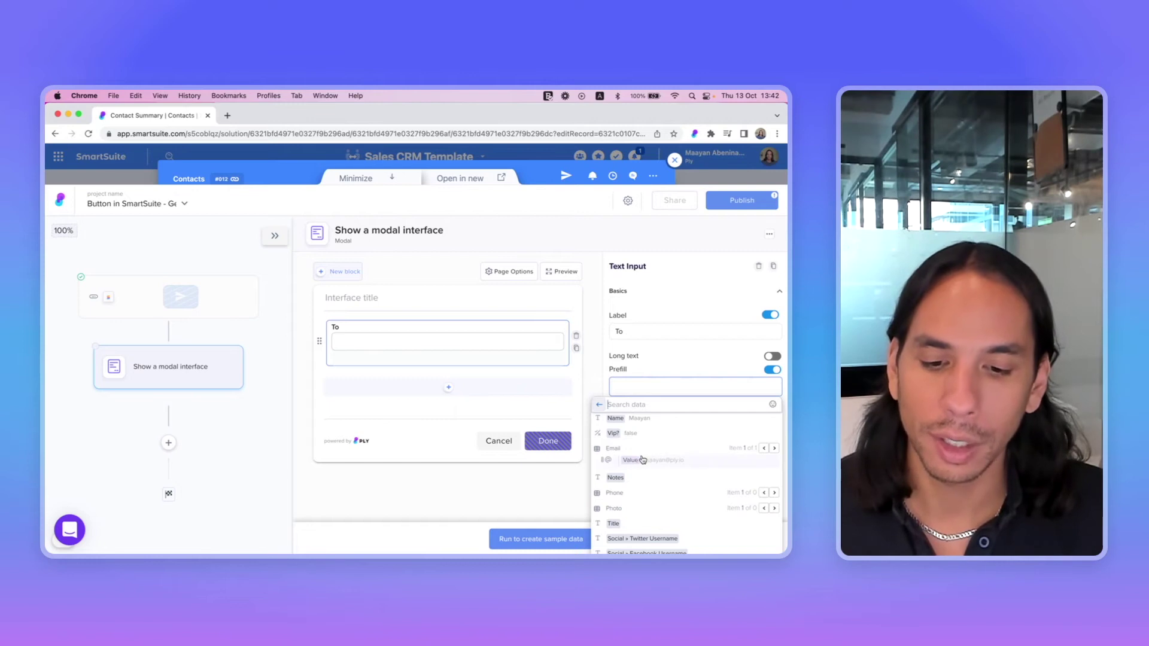
{"action": "mouse_move", "coordinate": [642, 460]}
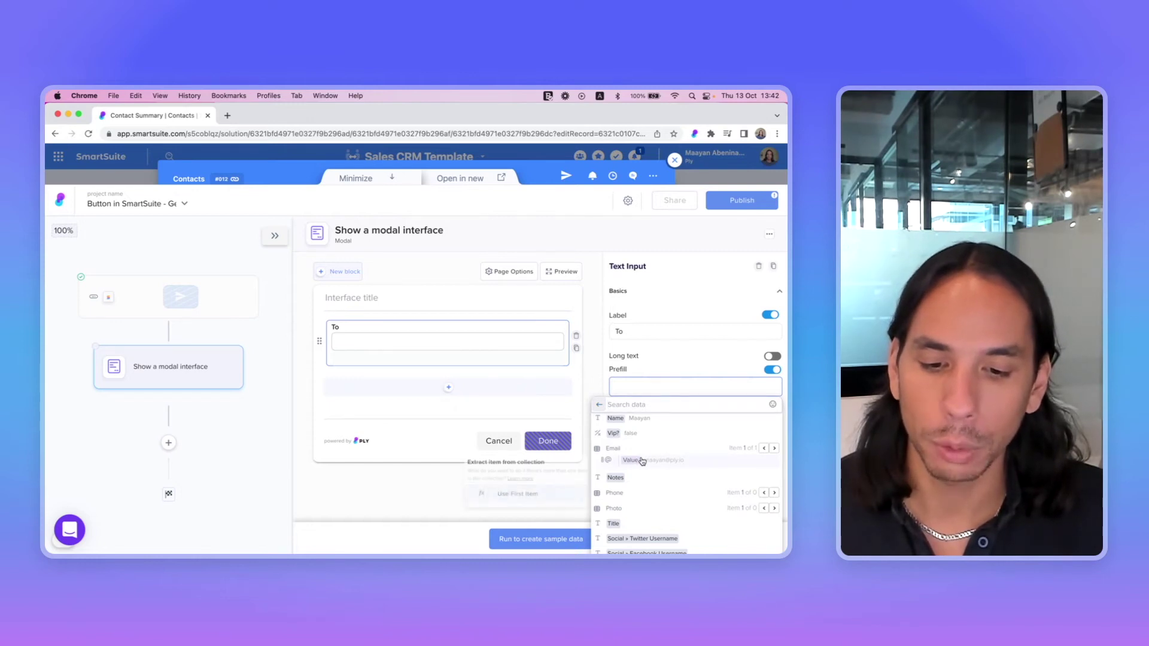
{"action": "left_click", "coordinate": [546, 498]}
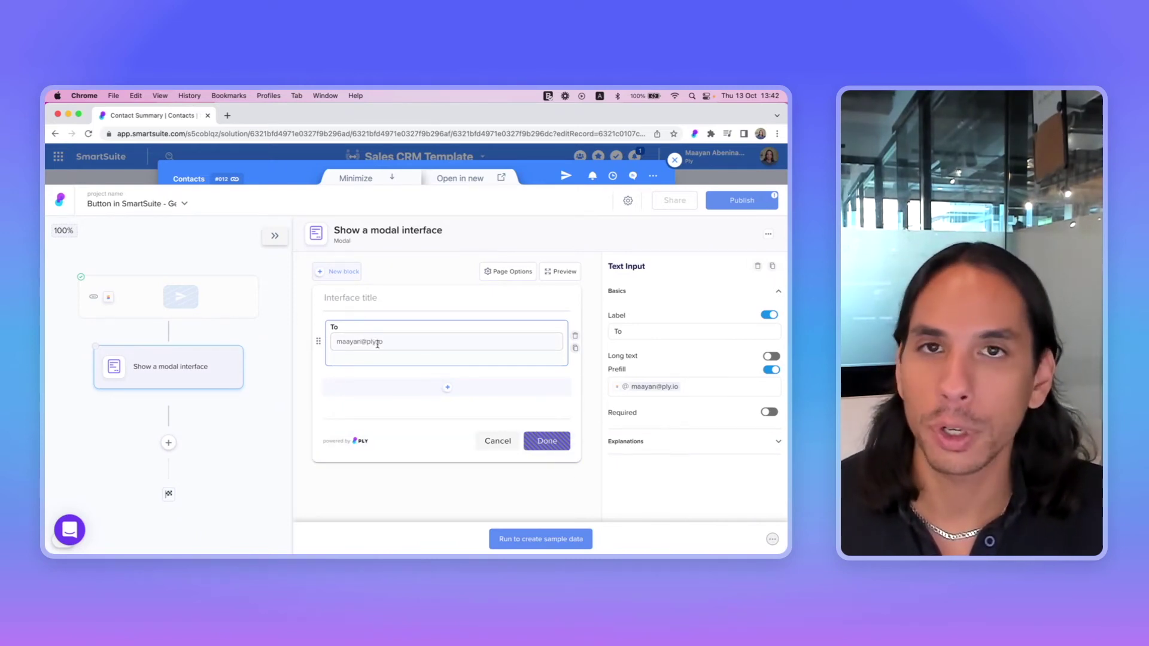
Add two text input fields labelled 'cc' and 'Subject' to the modal
{"action": "left_click", "coordinate": [448, 388]}
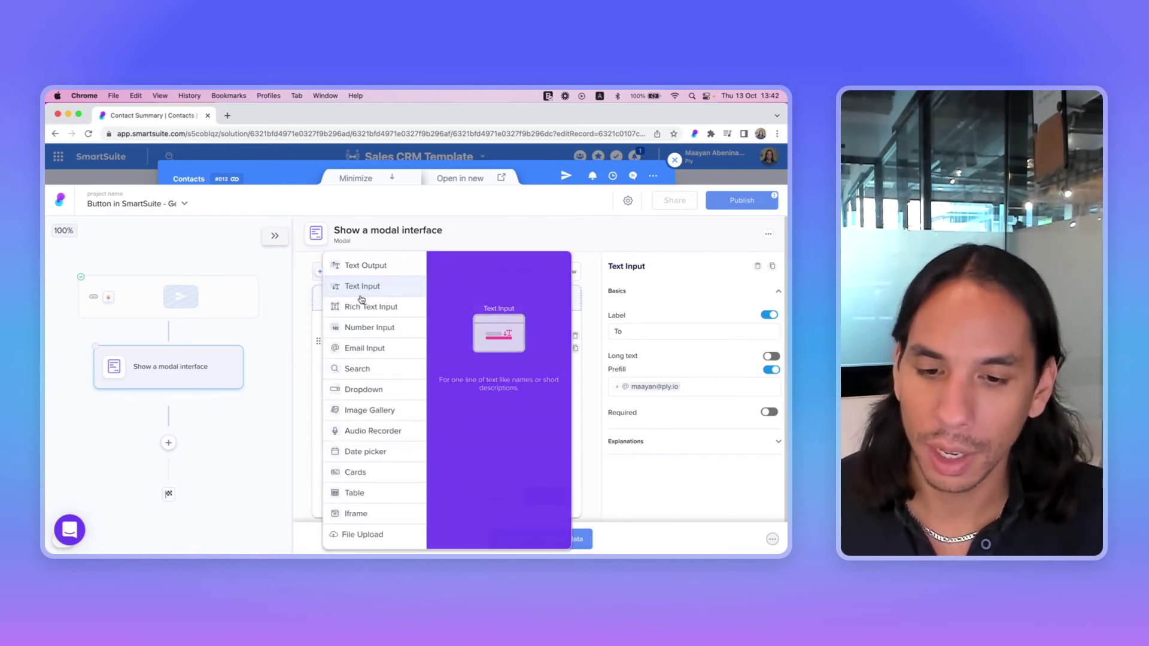
{"action": "left_click", "coordinate": [362, 287]}
{"action": "left_click", "coordinate": [660, 331]}
{"action": "key", "text": "super+a"}
{"action": "type", "text": "cc"}
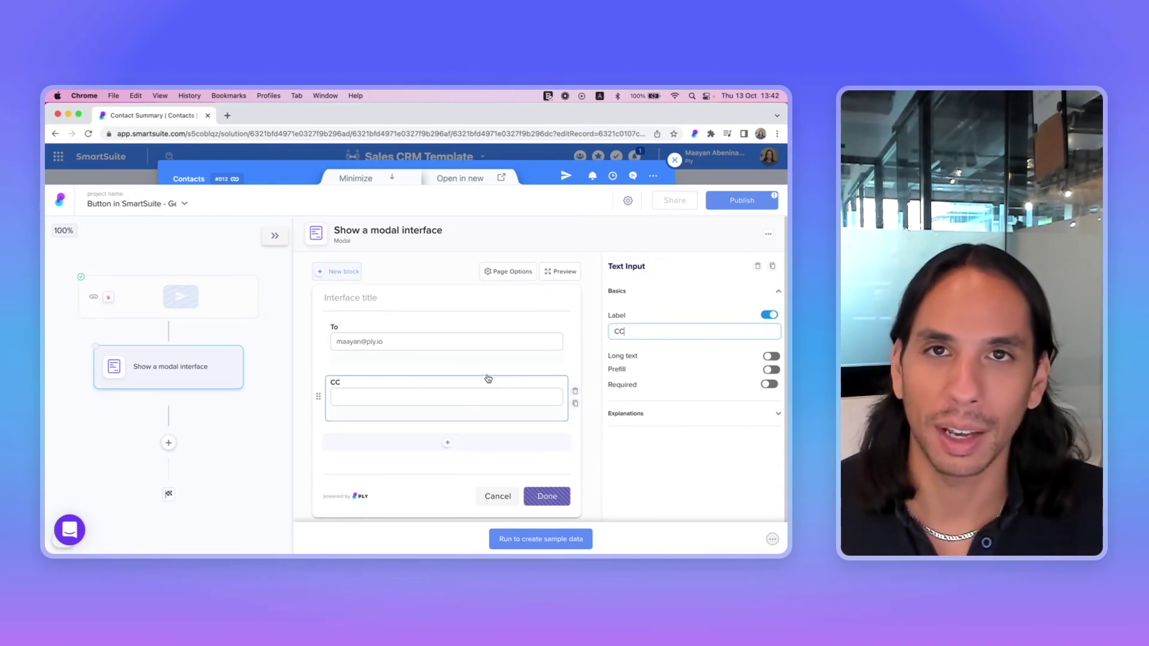
{"action": "left_click", "coordinate": [446, 444]}
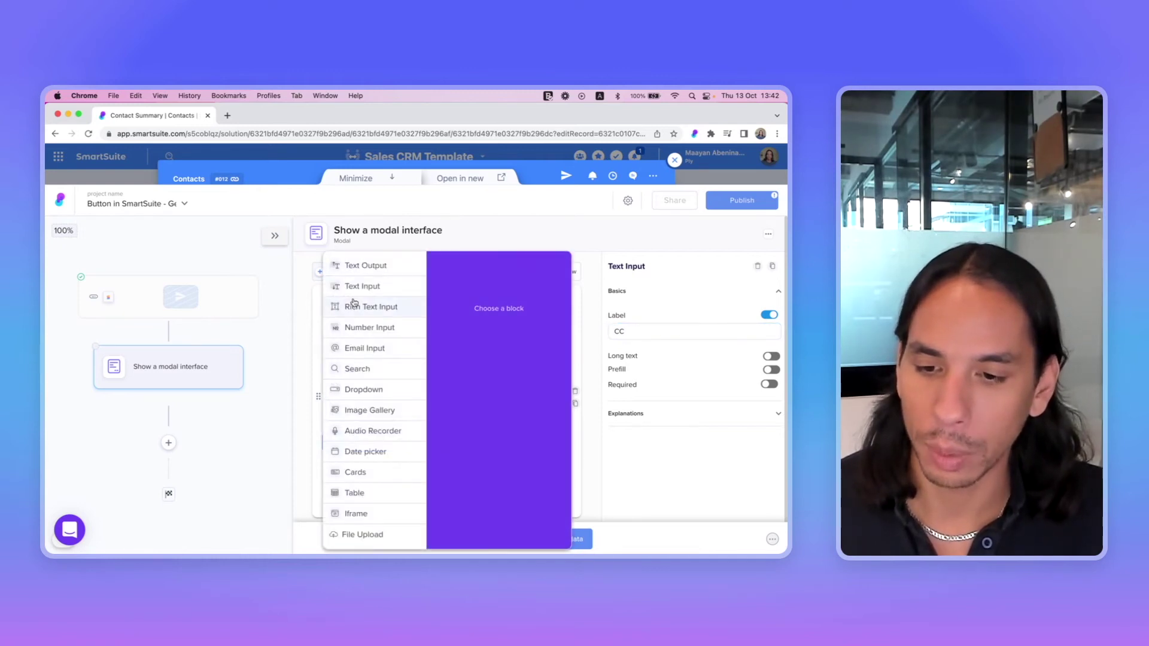
{"action": "left_click", "coordinate": [369, 307]}
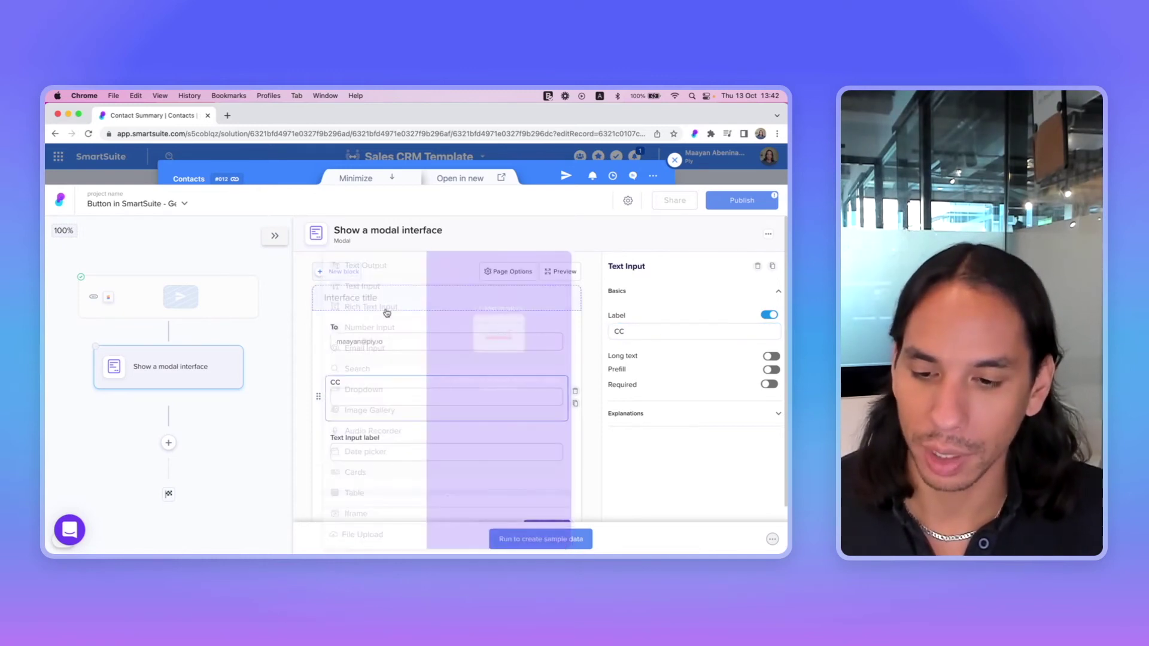
{"action": "triple_click", "coordinate": [628, 331]}
{"action": "type", "text": "Subje"}
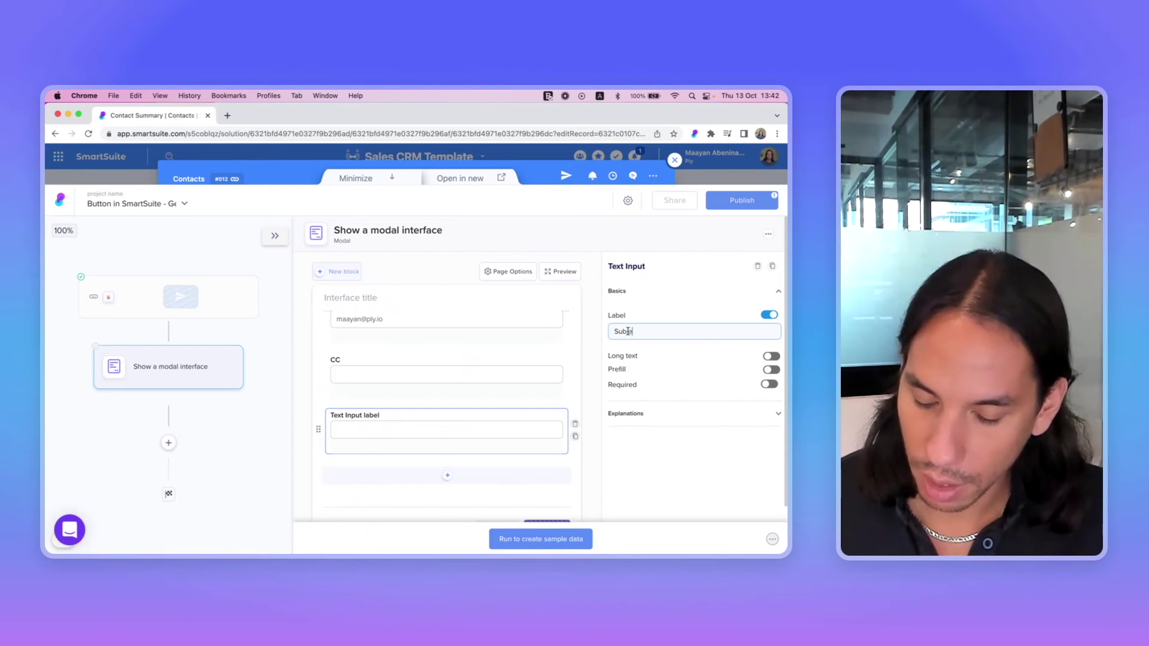
{"action": "type", "text": "ct"}
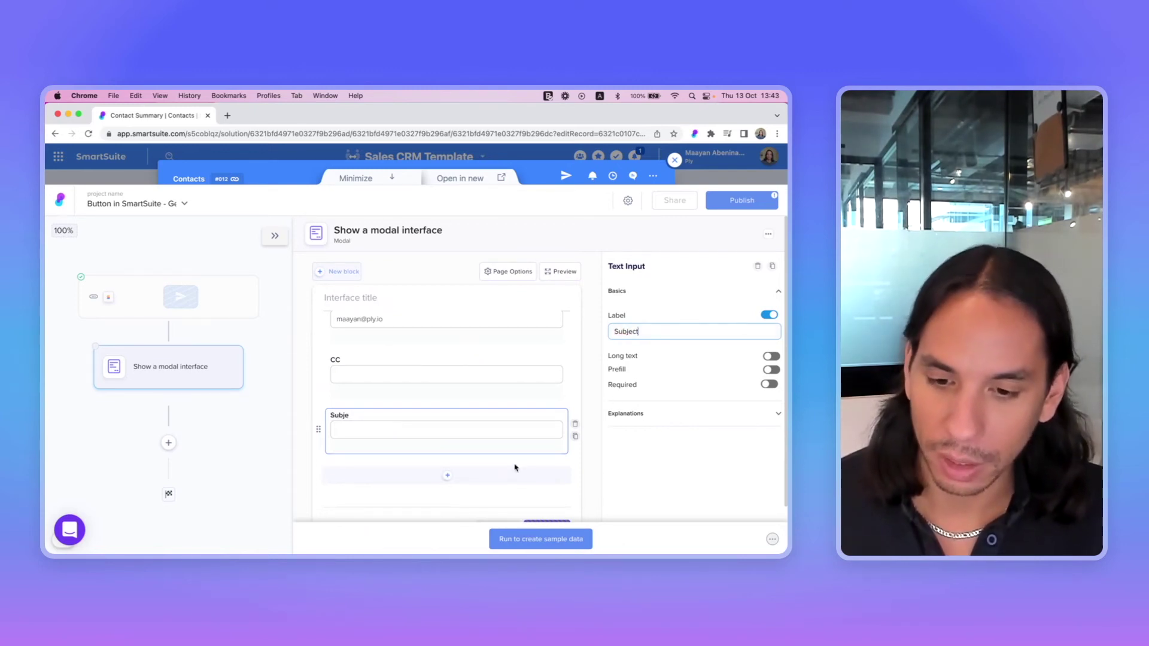
Add a rich text input field labelled 'Body'
{"action": "left_click", "coordinate": [446, 475]}
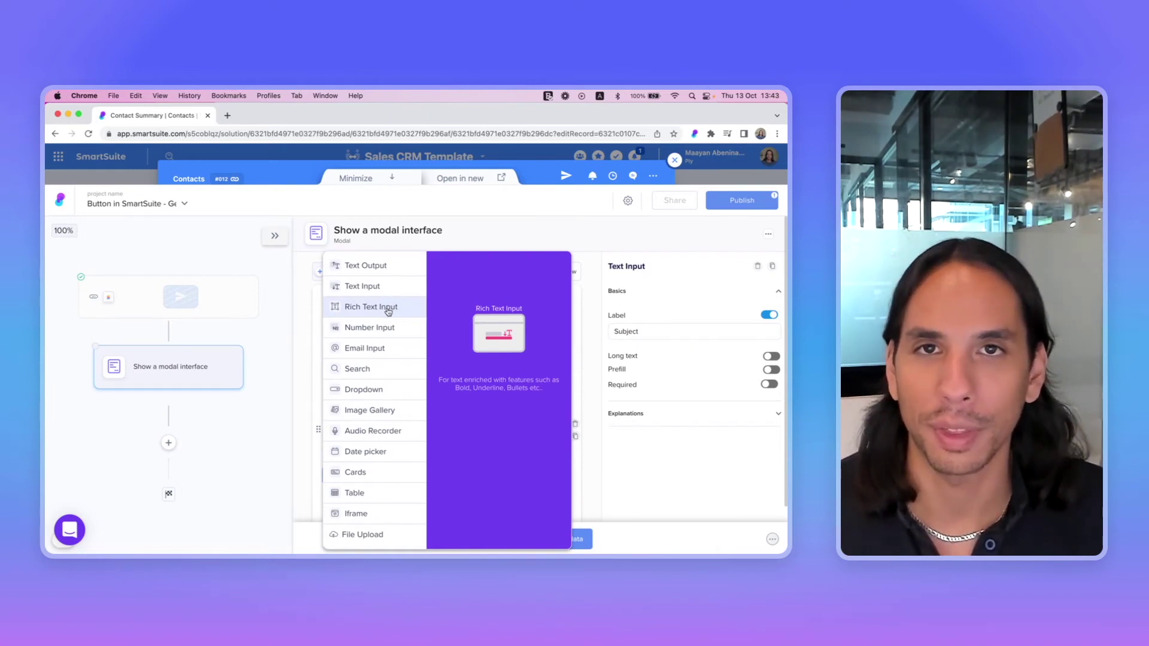
{"action": "left_click", "coordinate": [388, 311]}
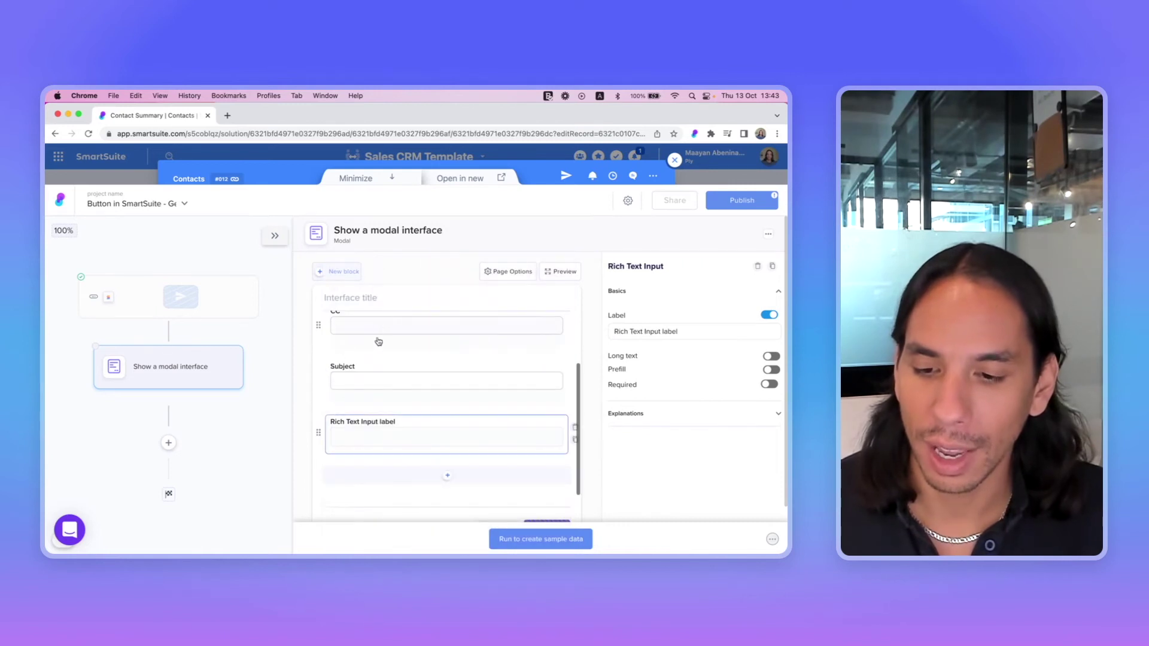
{"action": "triple_click", "coordinate": [664, 328]}
{"action": "type", "text": "Body"}
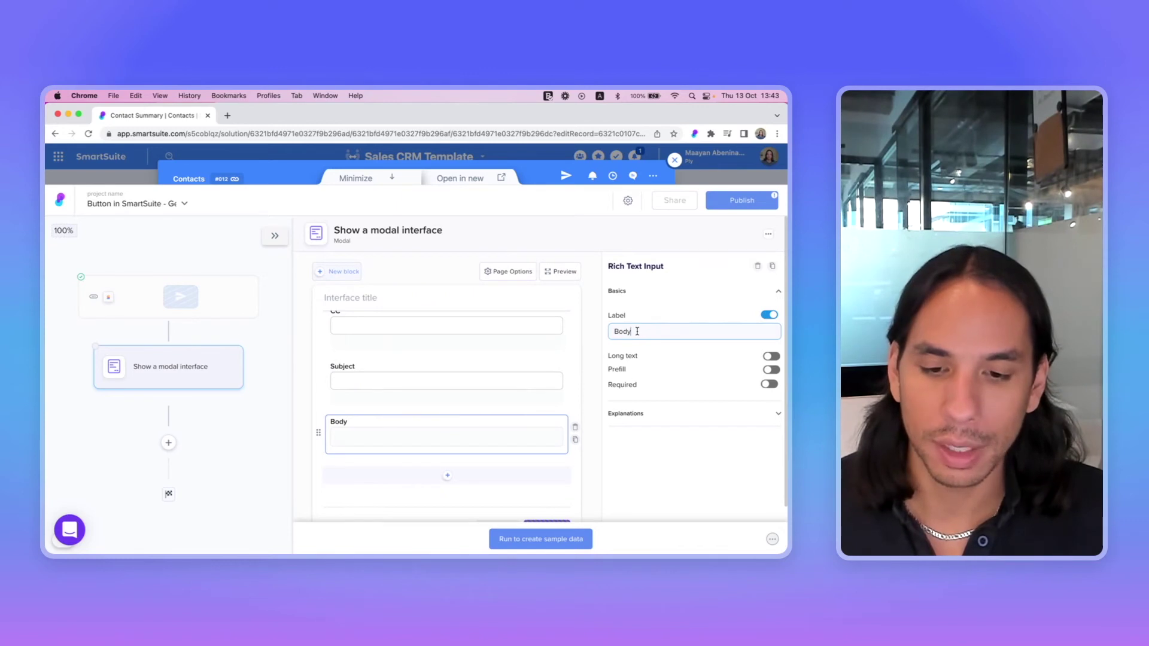
Make Body long text with prefill enabled, starting with 'Hi' and the contact's Name
{"action": "left_click", "coordinate": [770, 356]}
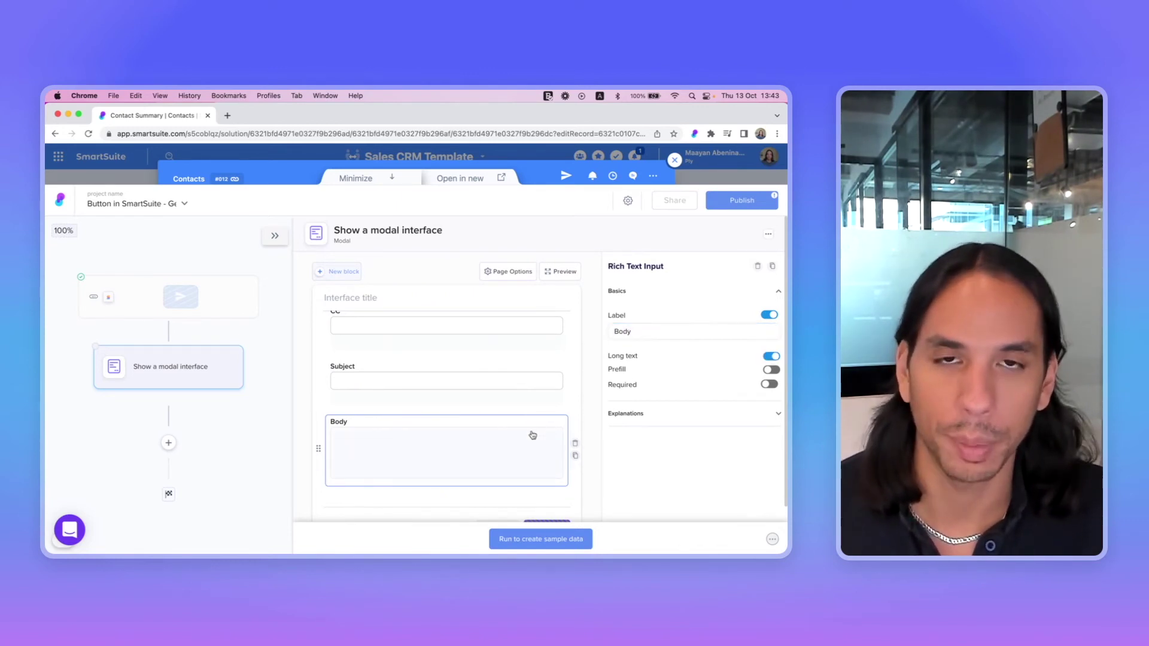
{"action": "left_click", "coordinate": [769, 371]}
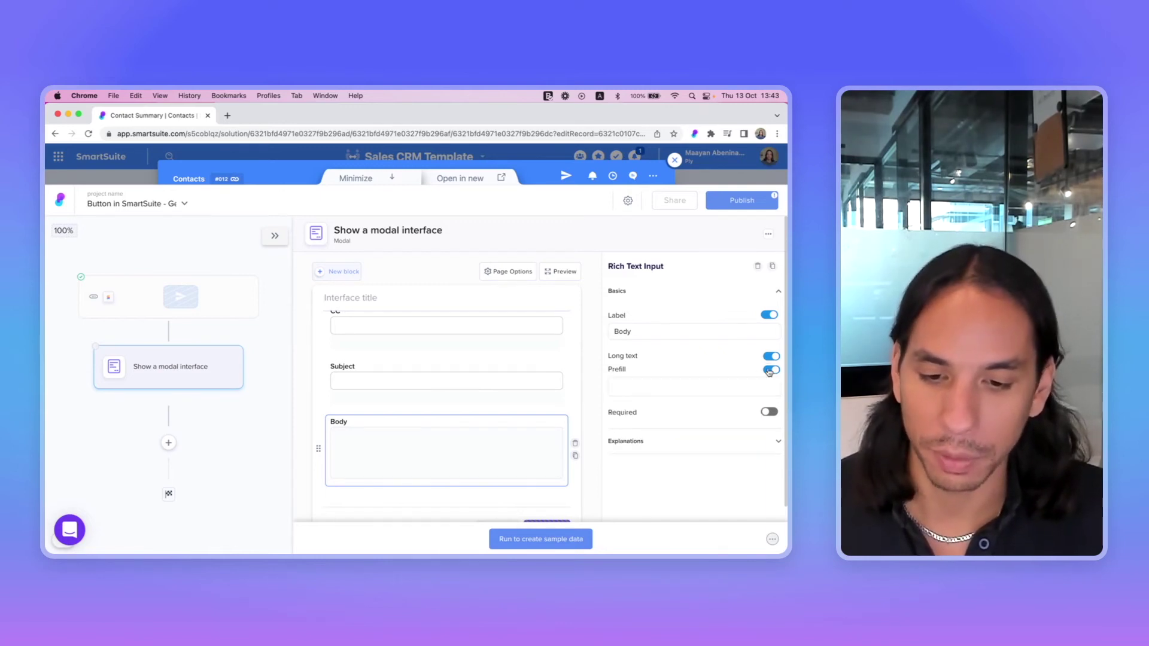
{"action": "left_click", "coordinate": [691, 389]}
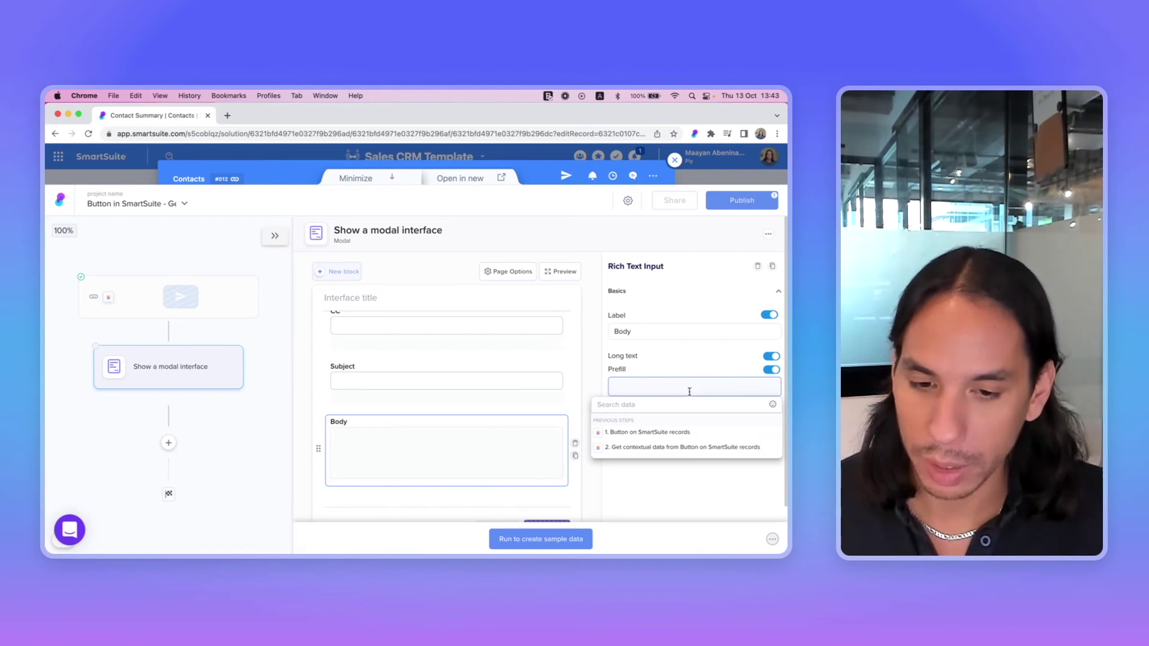
{"action": "type", "text": "Hi"}
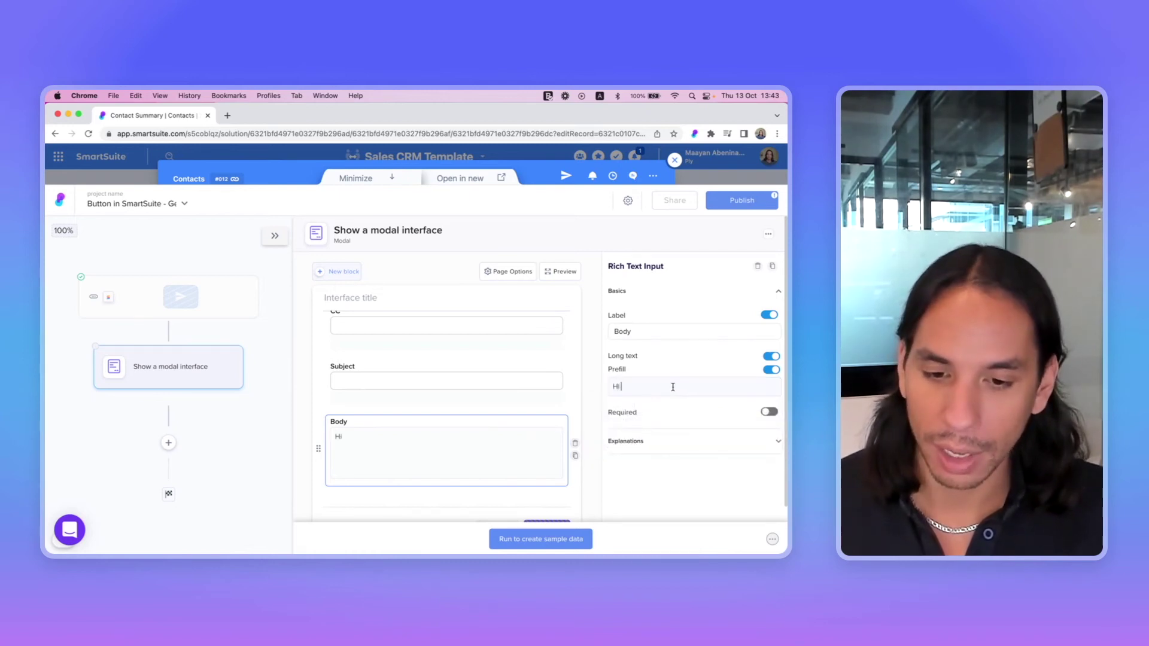
{"action": "left_click", "coordinate": [673, 388]}
{"action": "type", "text": "/"}
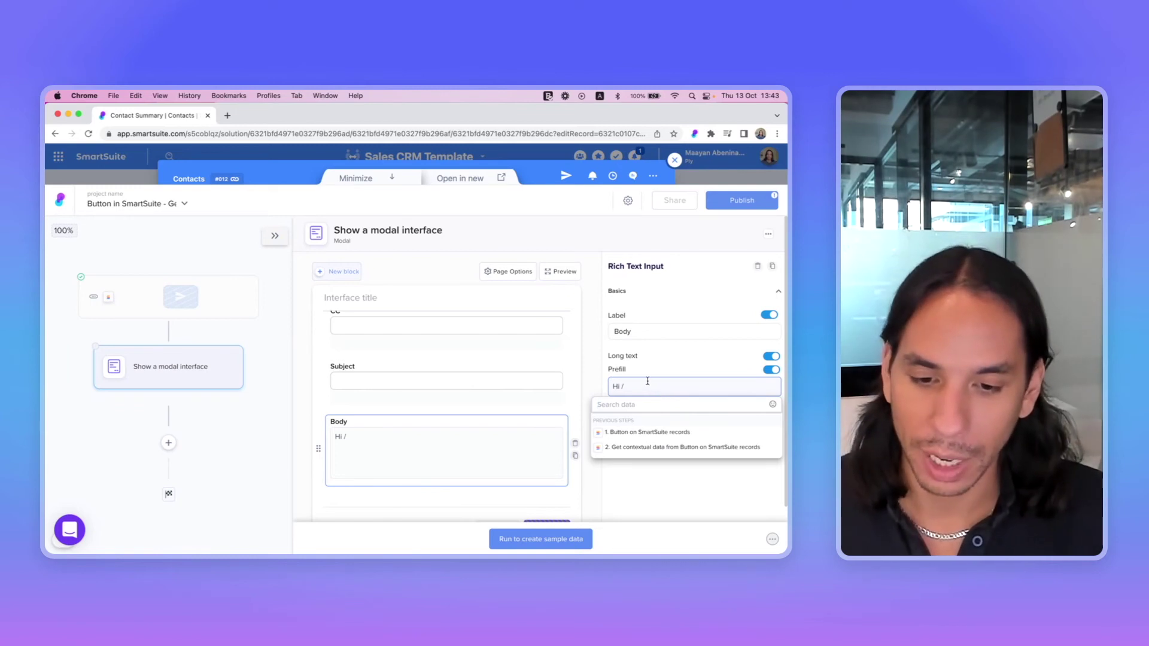
{"action": "left_click", "coordinate": [617, 447]}
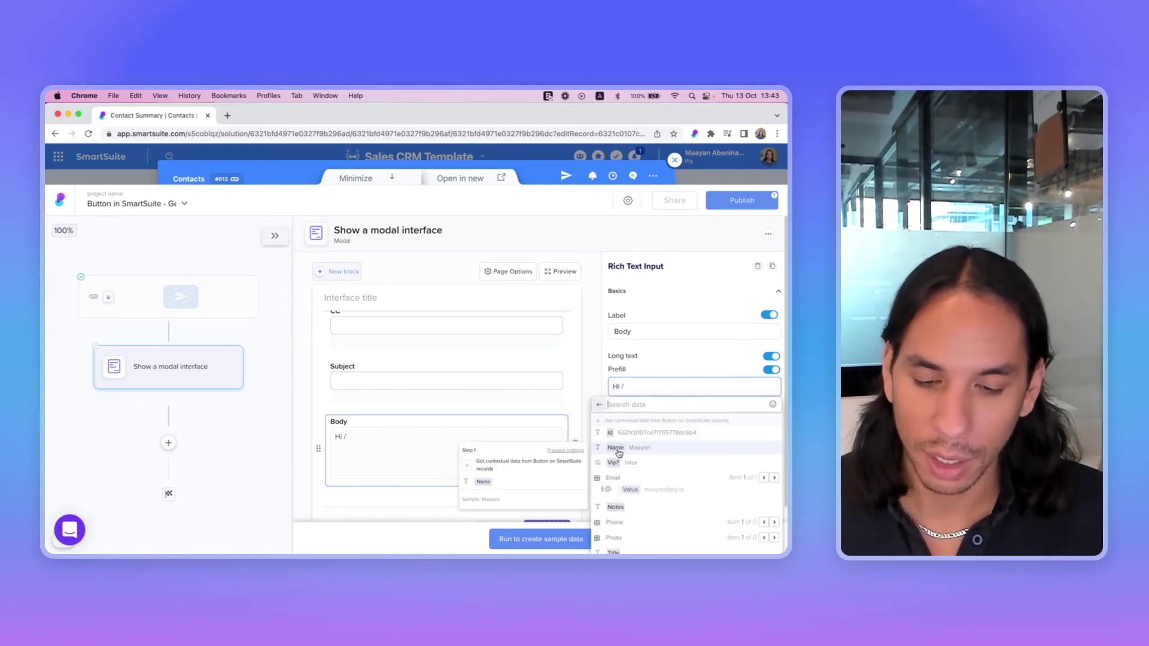
{"action": "left_click", "coordinate": [648, 452]}
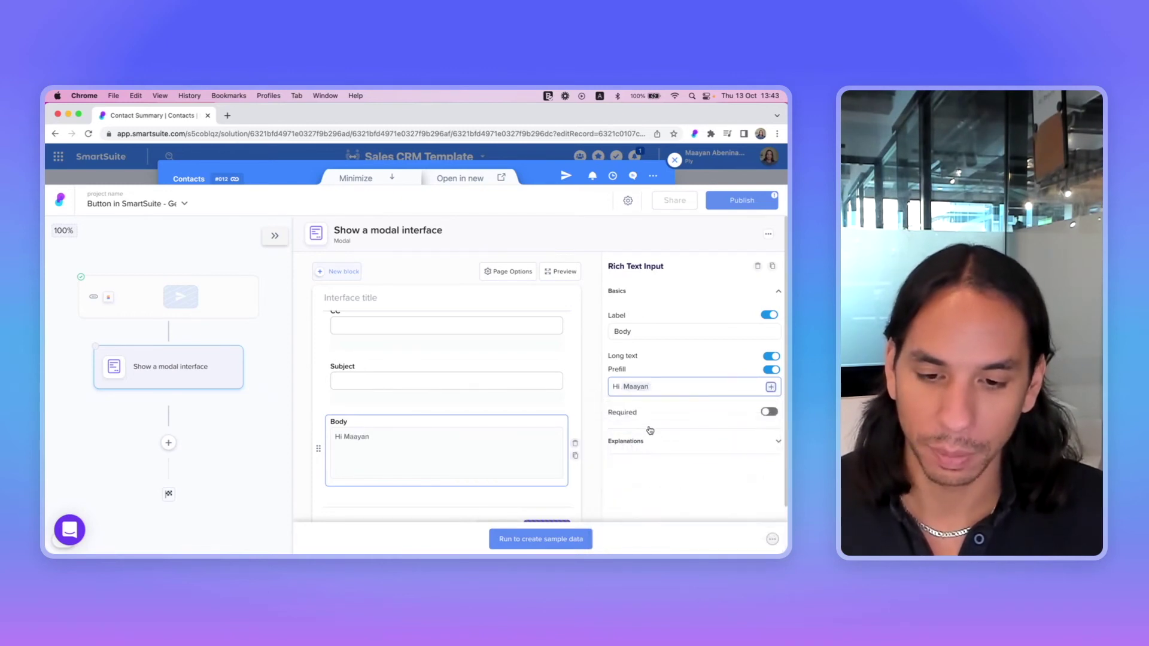
Finish the Body prefill with a comma, a 'Regards,' line and the sender's first name
{"action": "left_click", "coordinate": [664, 388]}
{"action": "type", "text": ","}
{"action": "key", "text": "Return"}
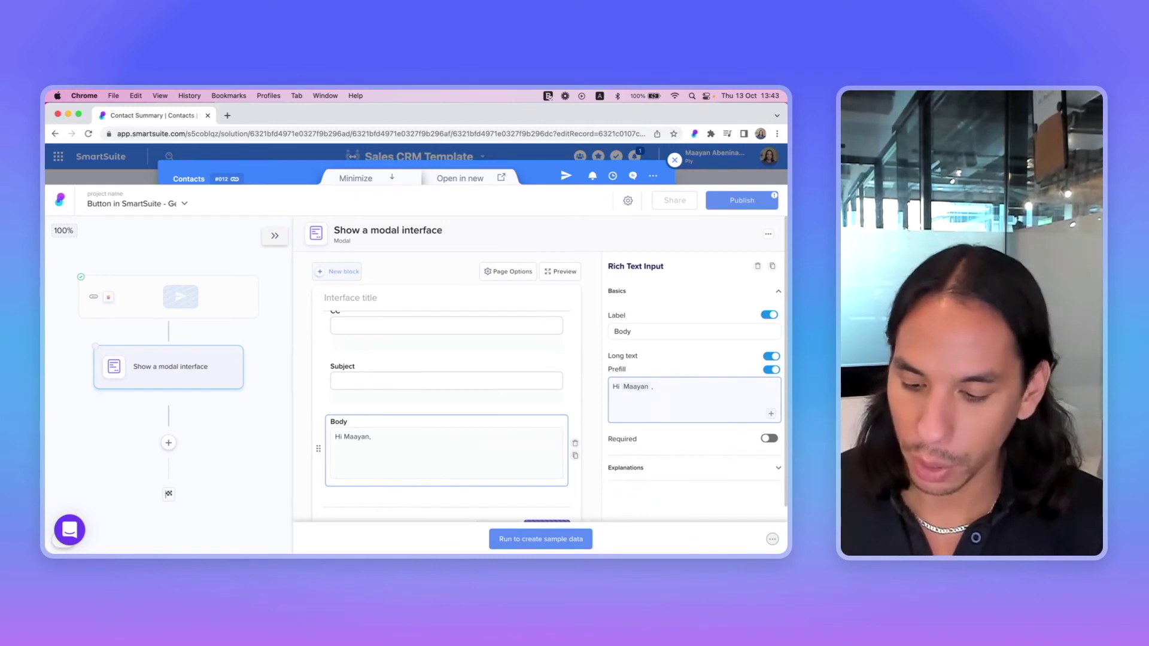
{"action": "type", "text": "Regards,"}
{"action": "key", "text": "Return"}
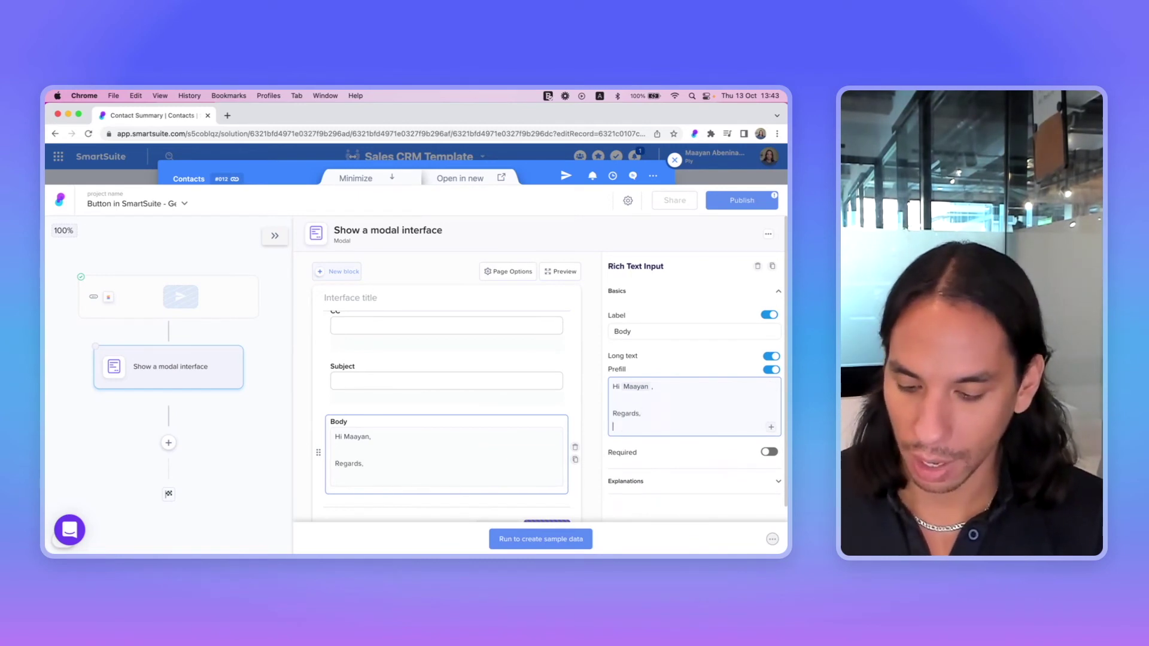
{"action": "type", "text": "Maayan"}
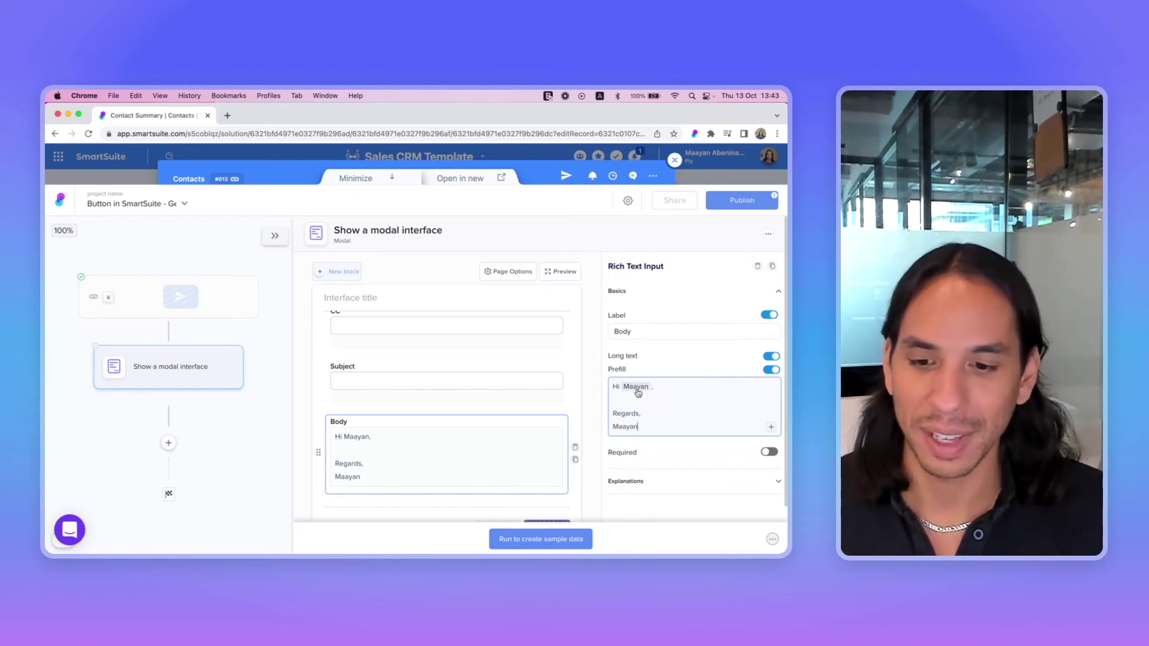
{"action": "scroll", "coordinate": [463, 388], "scroll_direction": "down", "scroll_amount": 2}
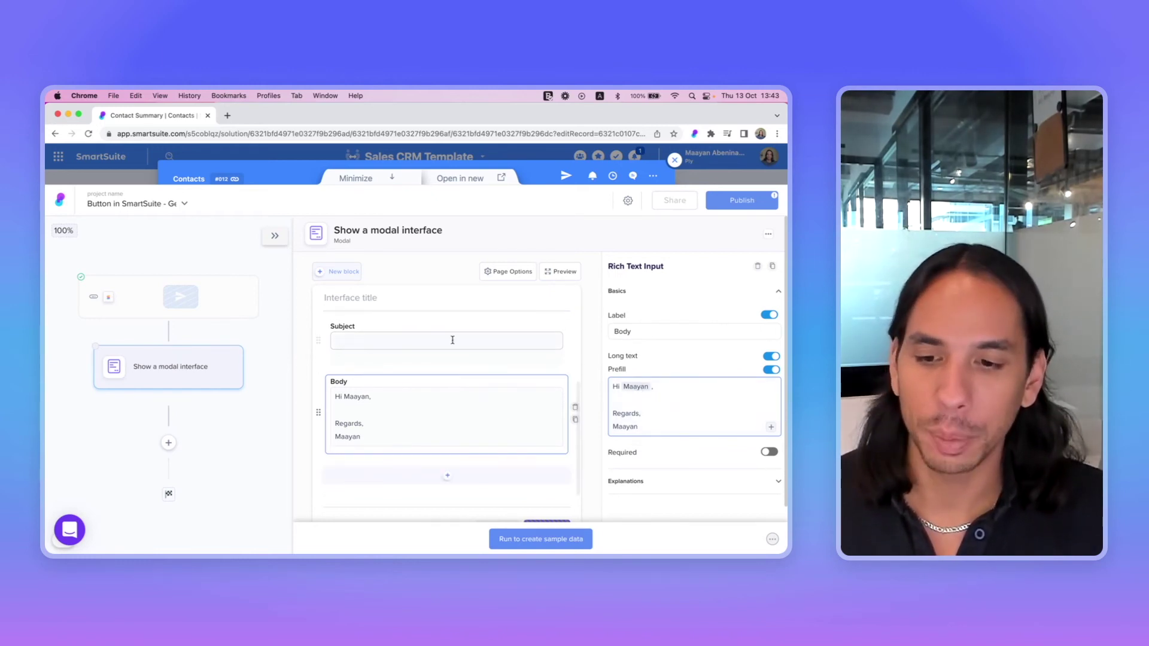
Delete the modal's title block and change the Done button text to 'Send'
{"action": "left_click", "coordinate": [418, 303]}
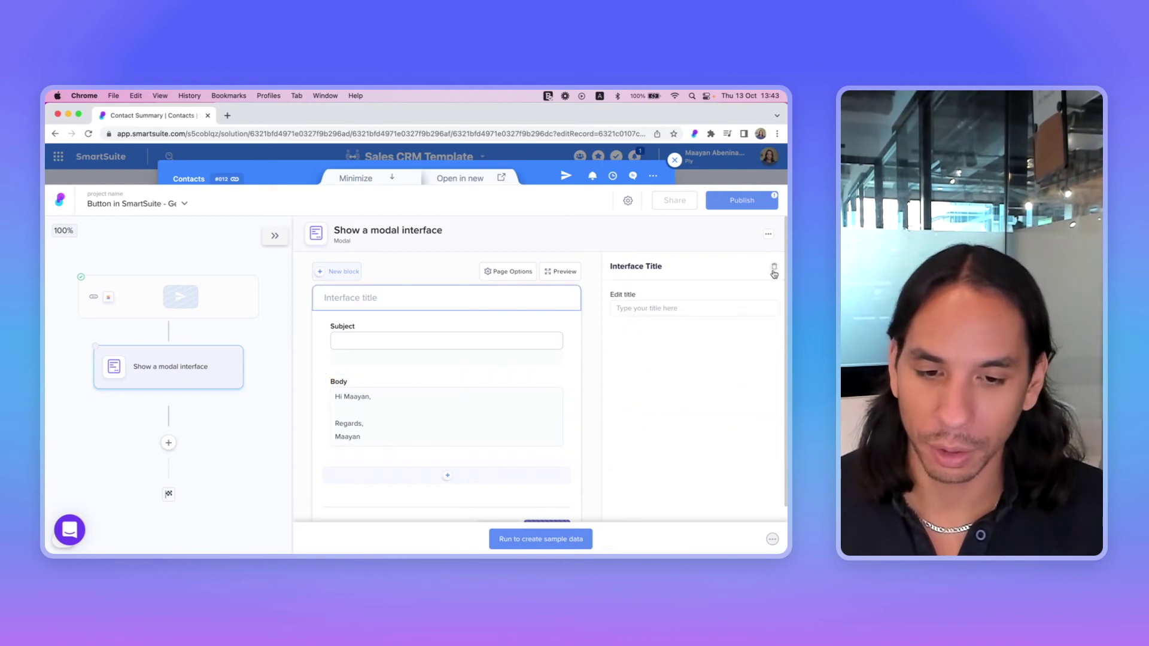
{"action": "left_click", "coordinate": [773, 266]}
{"action": "left_click", "coordinate": [554, 506]}
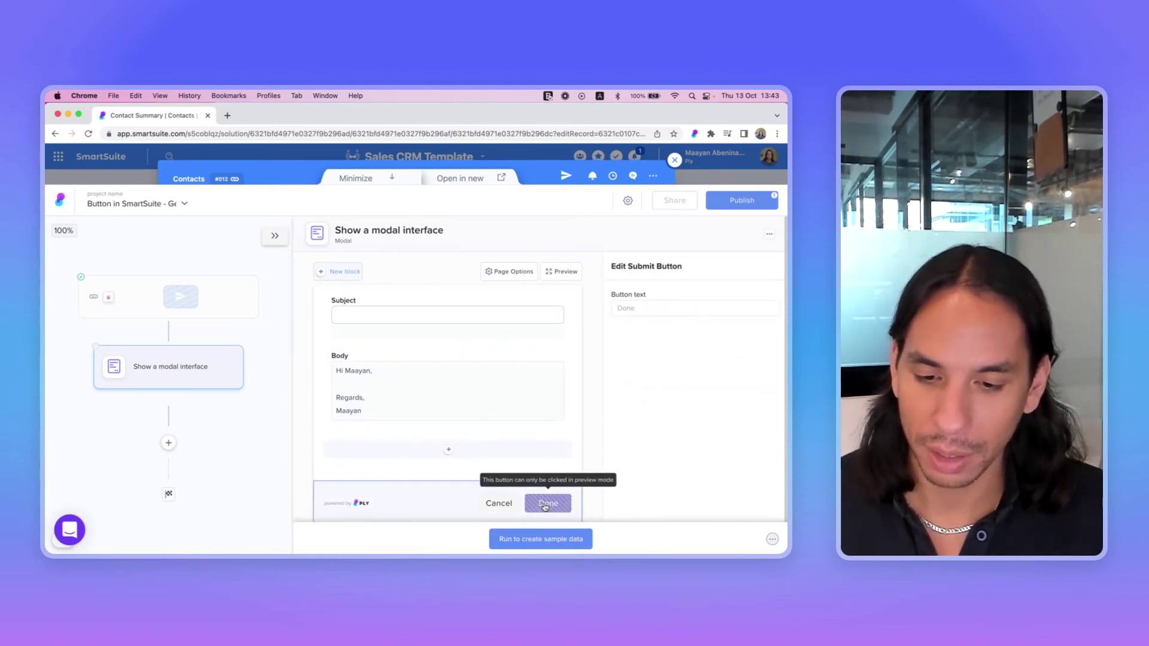
{"action": "left_click", "coordinate": [633, 312]}
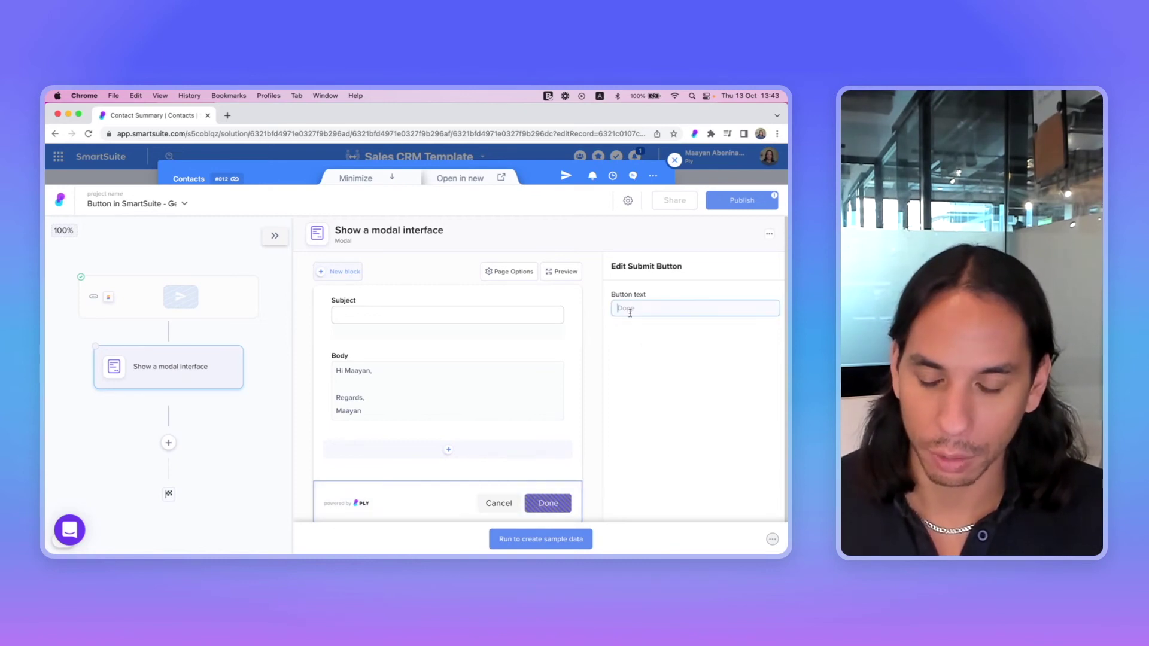
{"action": "type", "text": "Send"}
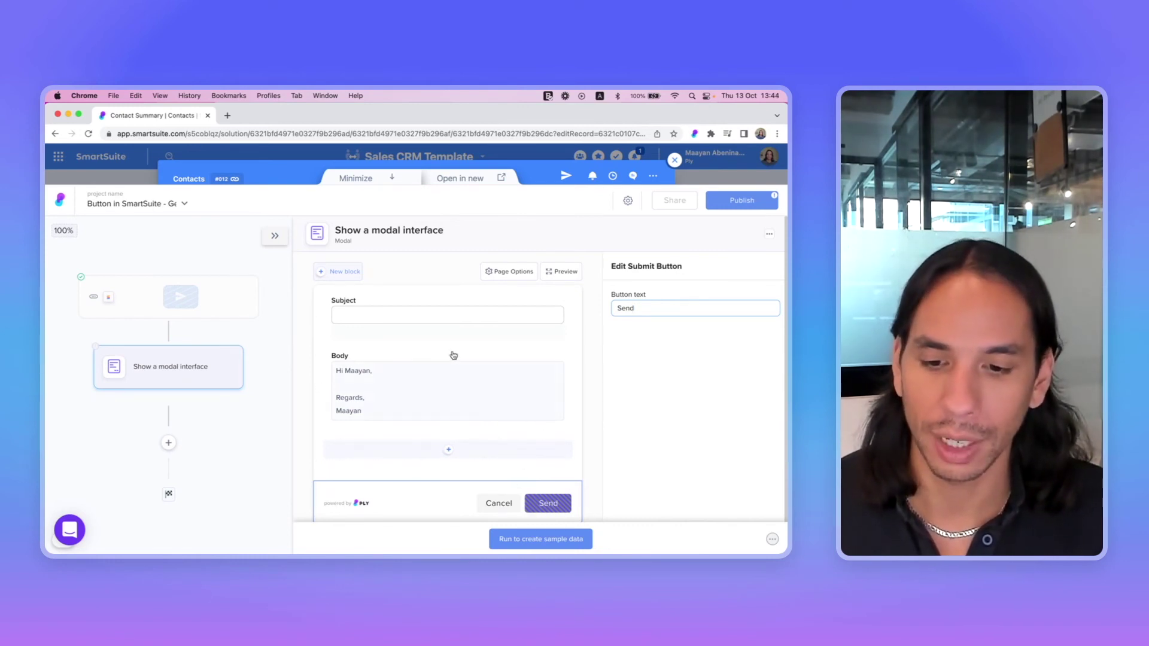
Test the modal with a CC address, subject 'Sample data' and an added 'Hey.' body line, then submit
{"action": "left_click", "coordinate": [540, 538]}
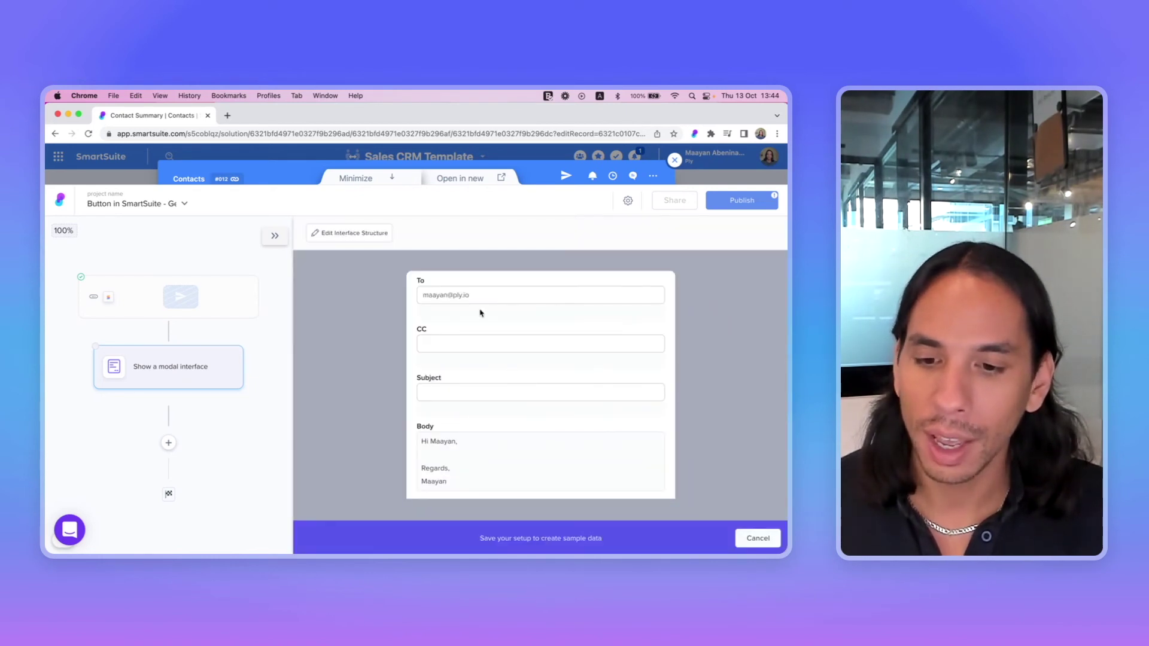
{"action": "left_click", "coordinate": [444, 346]}
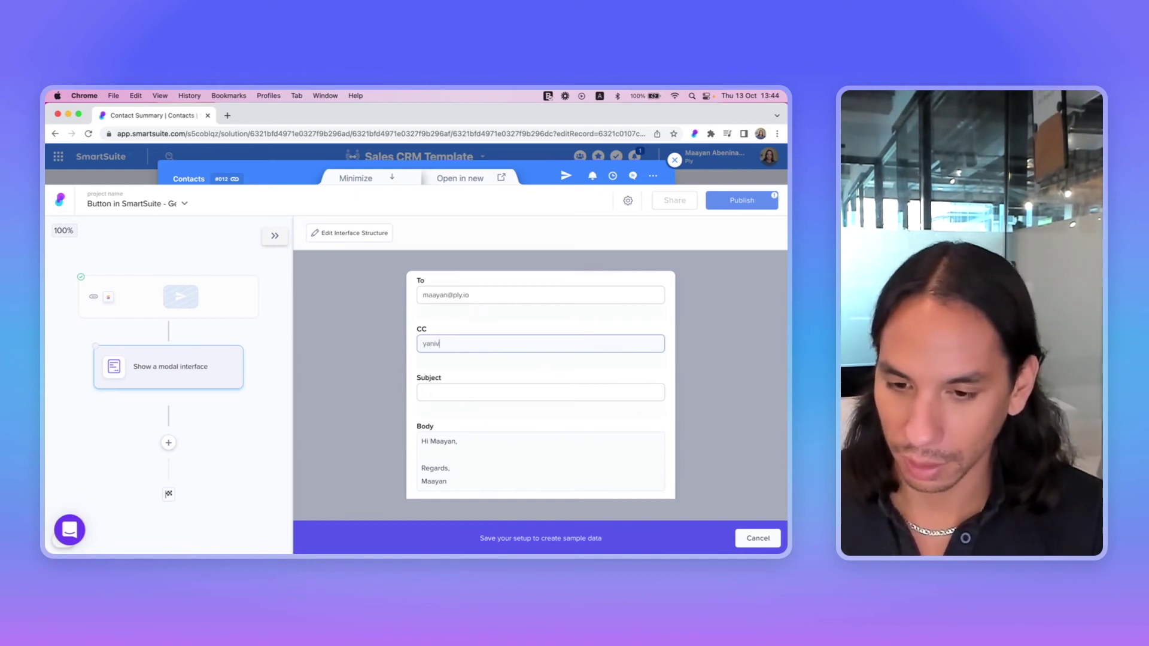
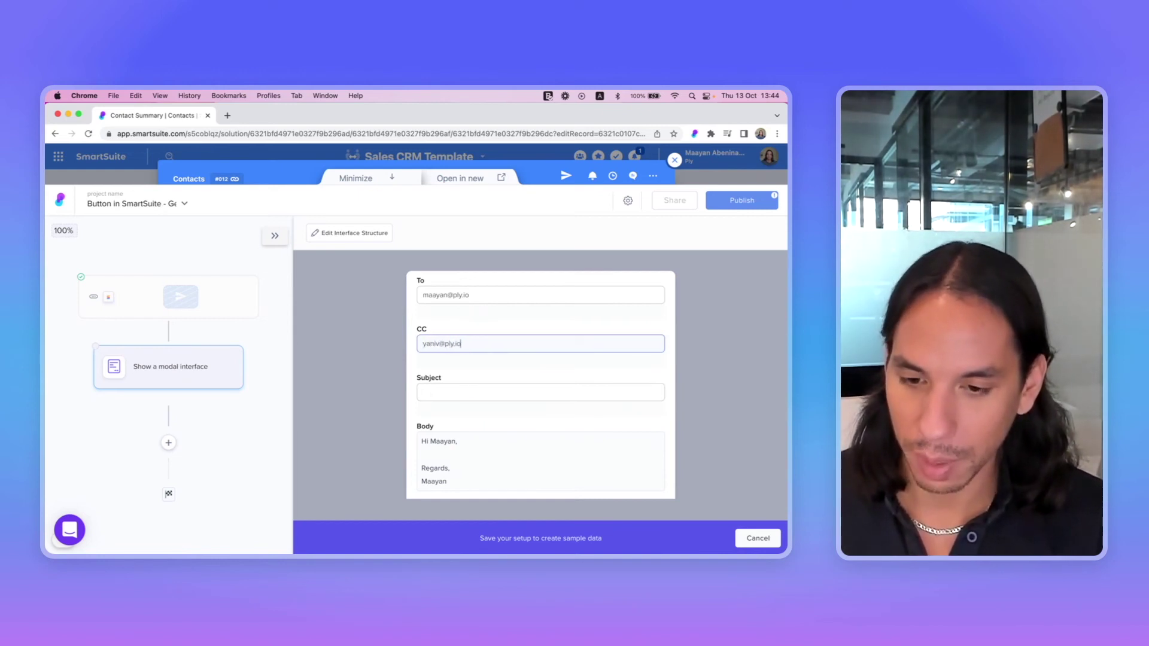
{"action": "left_click", "coordinate": [430, 392]}
{"action": "type", "text": "Samp"}
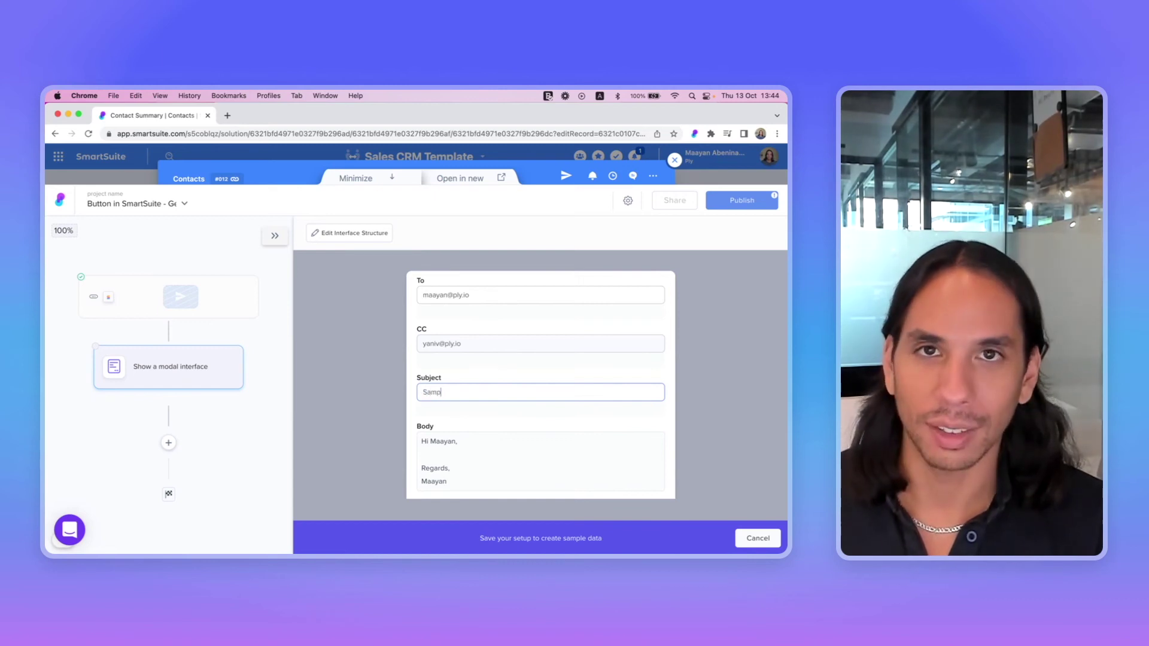
{"action": "type", "text": "le data"}
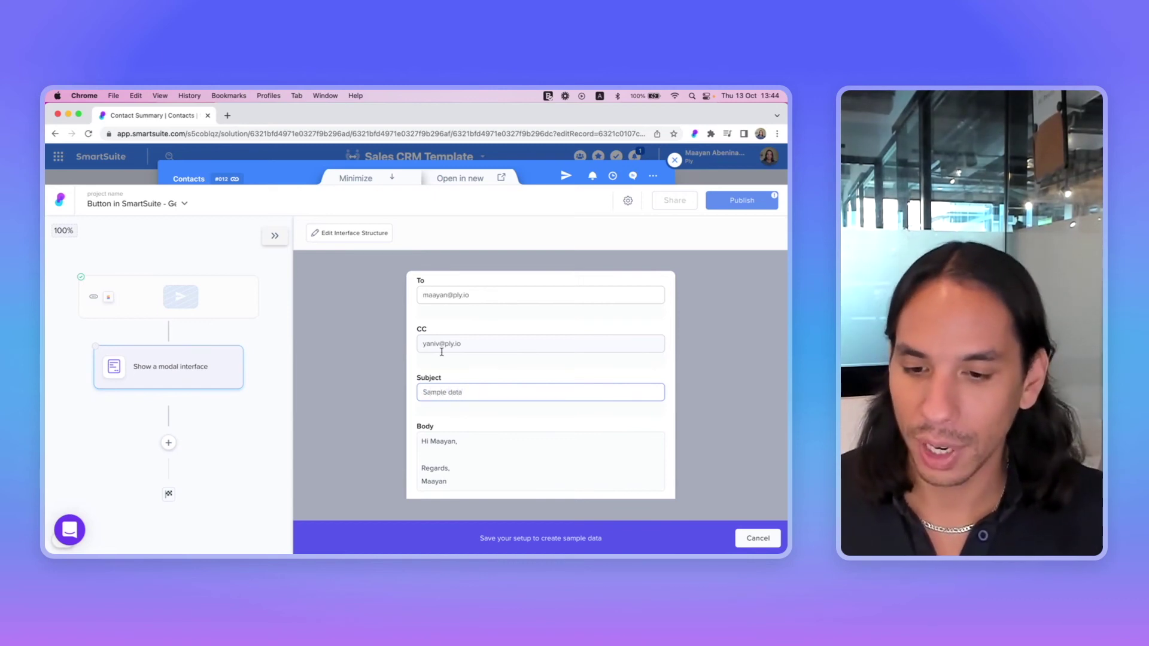
{"action": "left_click", "coordinate": [426, 457]}
{"action": "key", "text": "Return"}
{"action": "key", "text": "Return"}
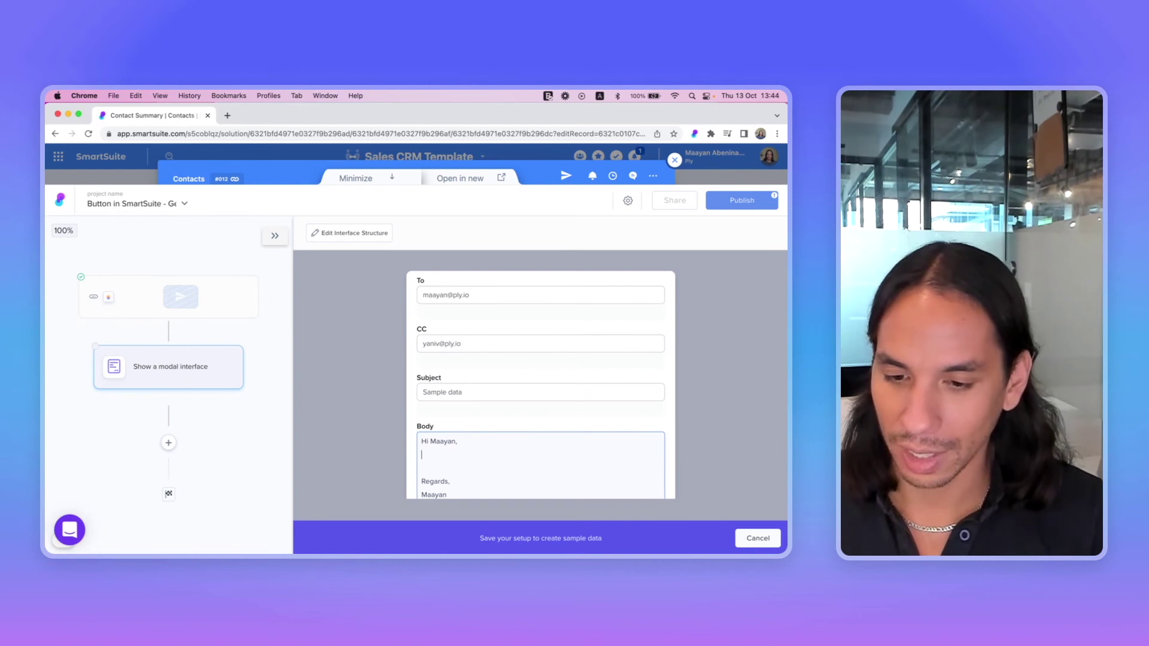
{"action": "type", "text": "Hey"}
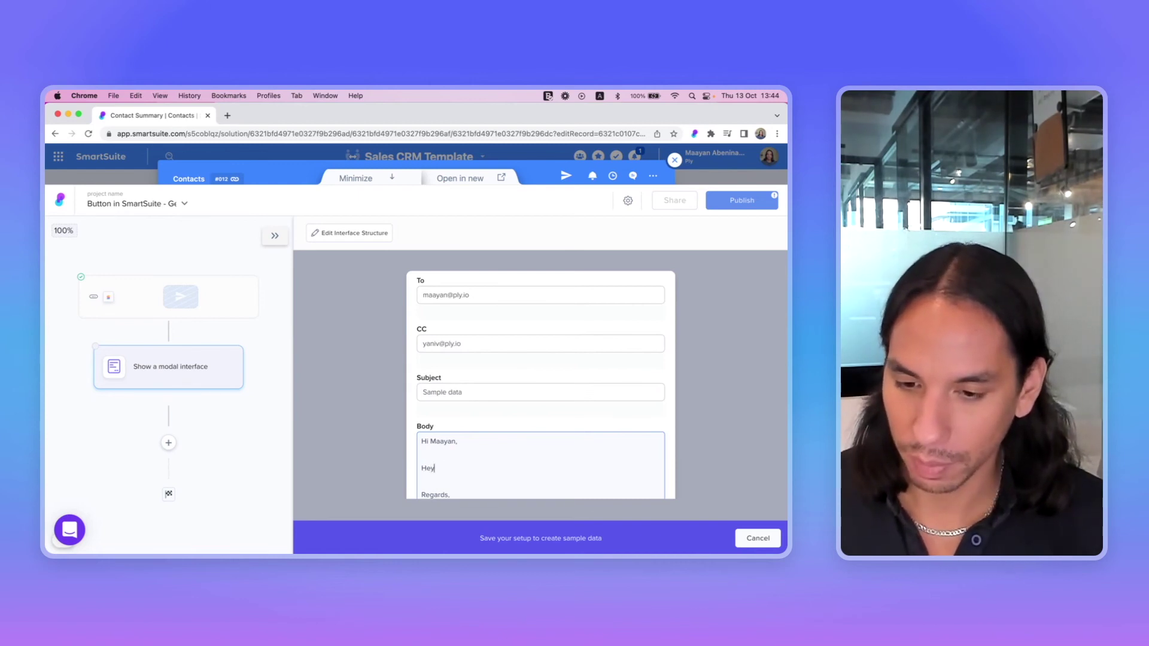
{"action": "type", "text": "."}
{"action": "scroll", "coordinate": [503, 423], "scroll_direction": "down", "scroll_amount": 3}
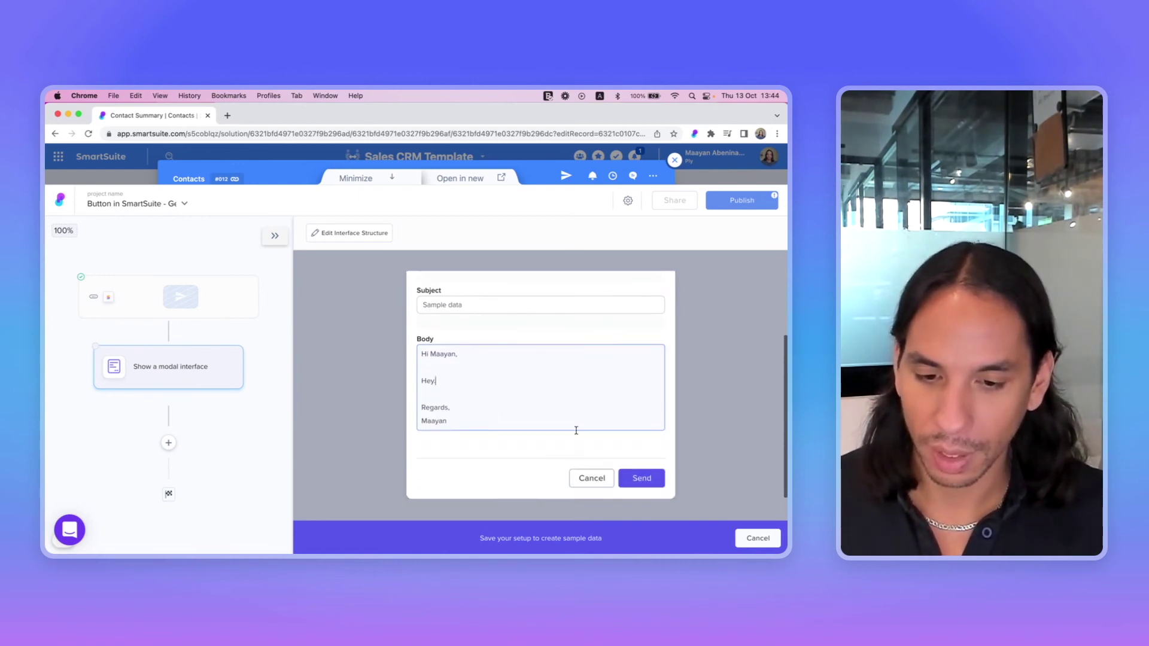
{"action": "left_click", "coordinate": [630, 476]}
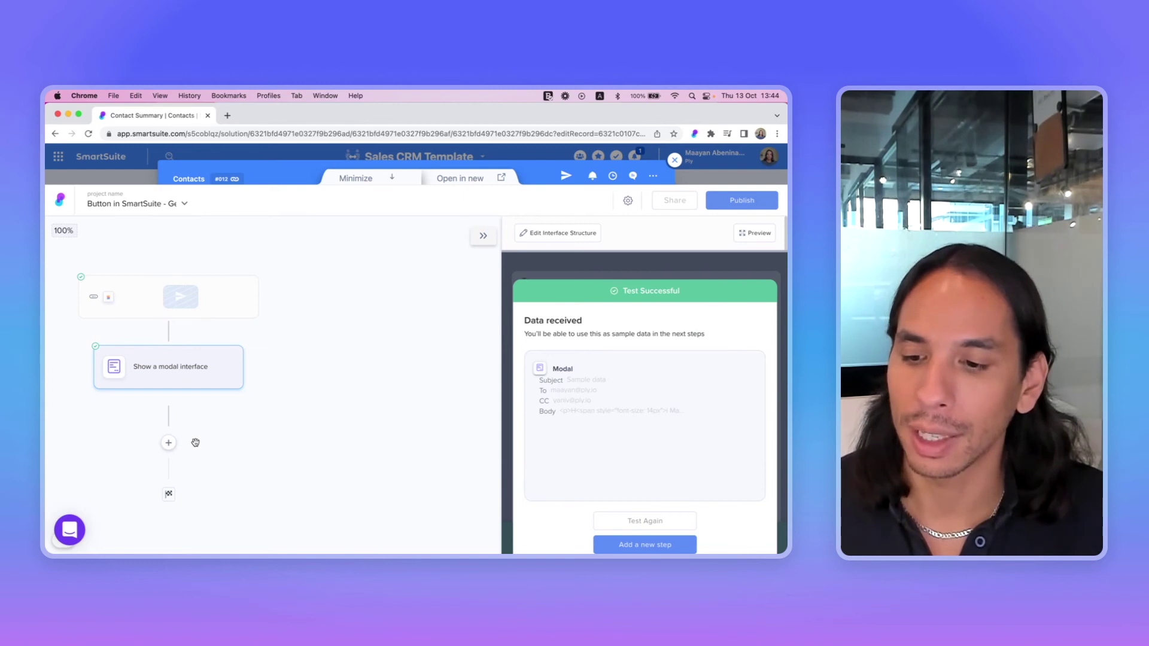
Insert a Gmail (Workspace) 'Send an email' step below the modal using the connected Gmail account
{"action": "left_click", "coordinate": [168, 445]}
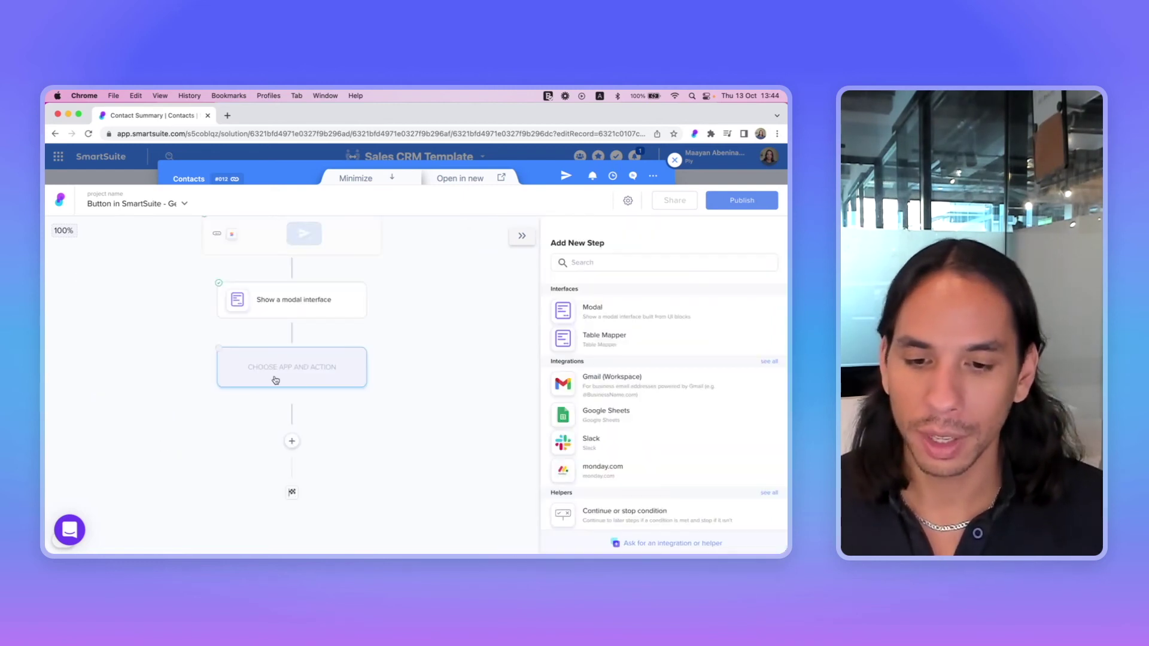
{"action": "left_click", "coordinate": [590, 382]}
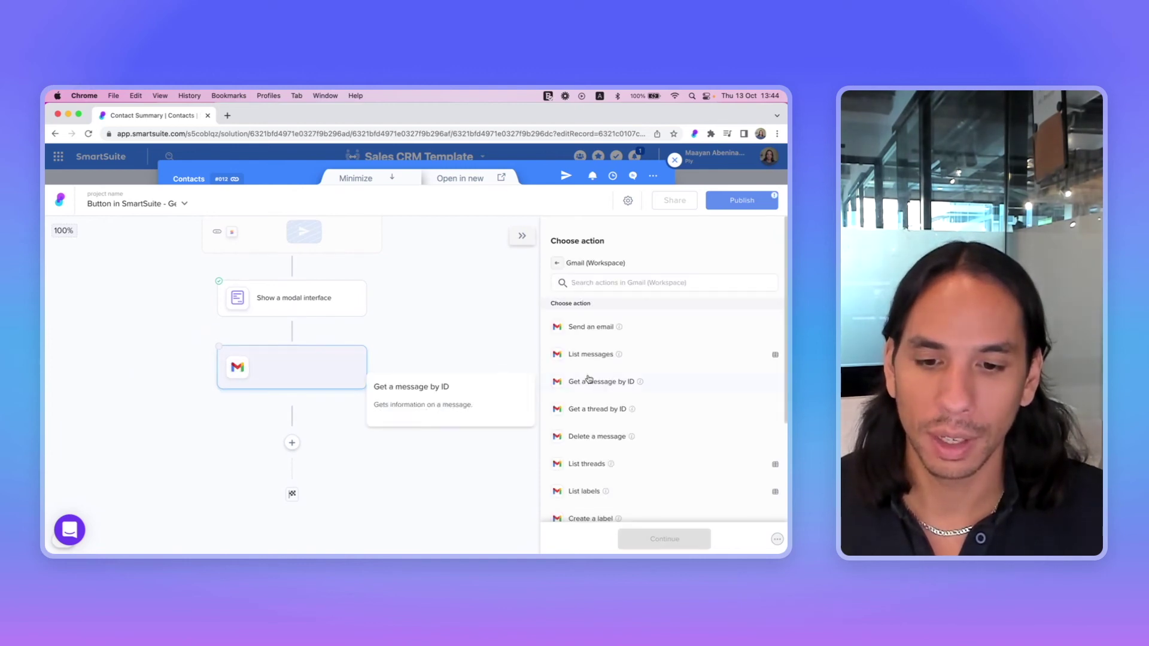
{"action": "left_click", "coordinate": [589, 328]}
{"action": "left_click", "coordinate": [595, 299]}
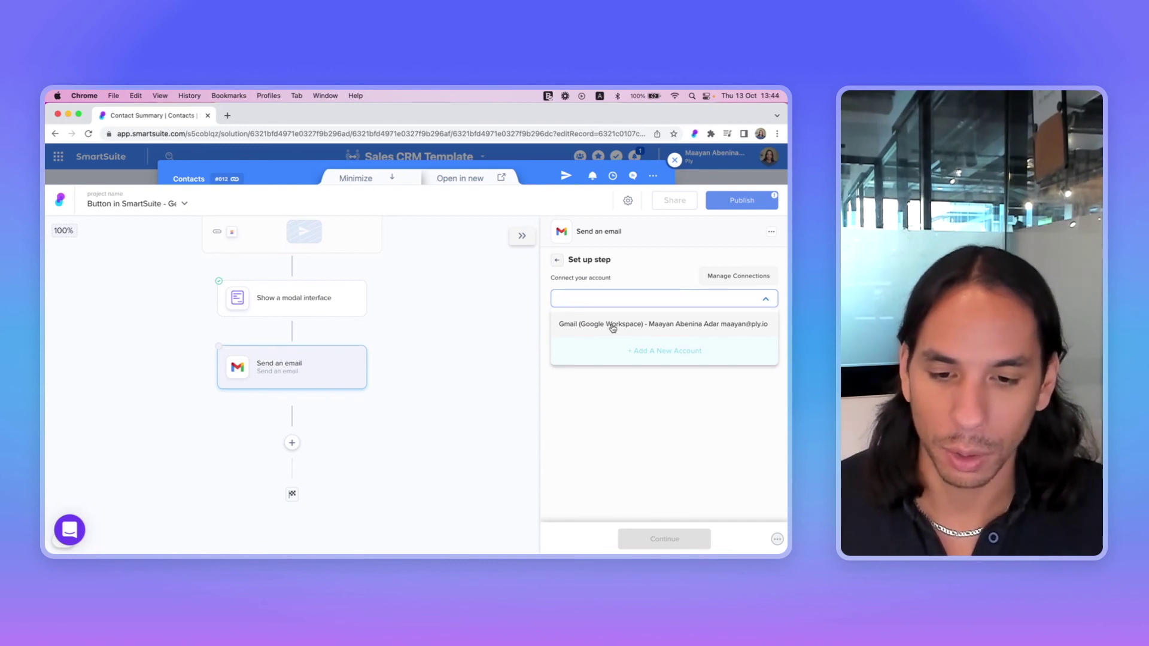
{"action": "left_click", "coordinate": [613, 328]}
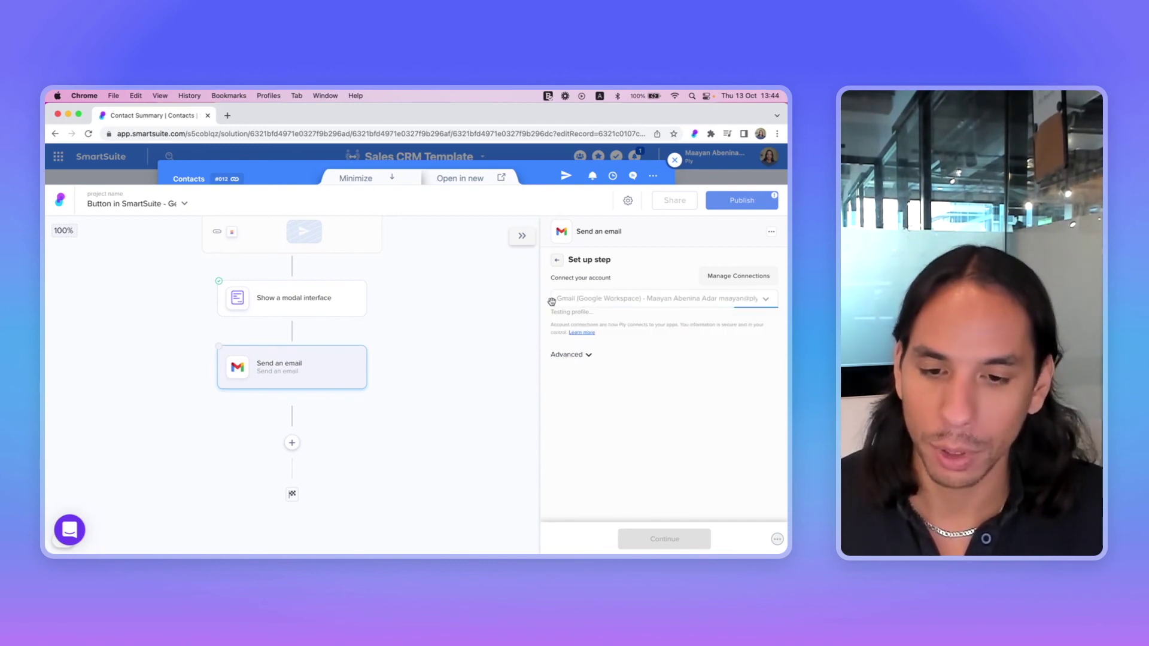
{"action": "left_click", "coordinate": [633, 544]}
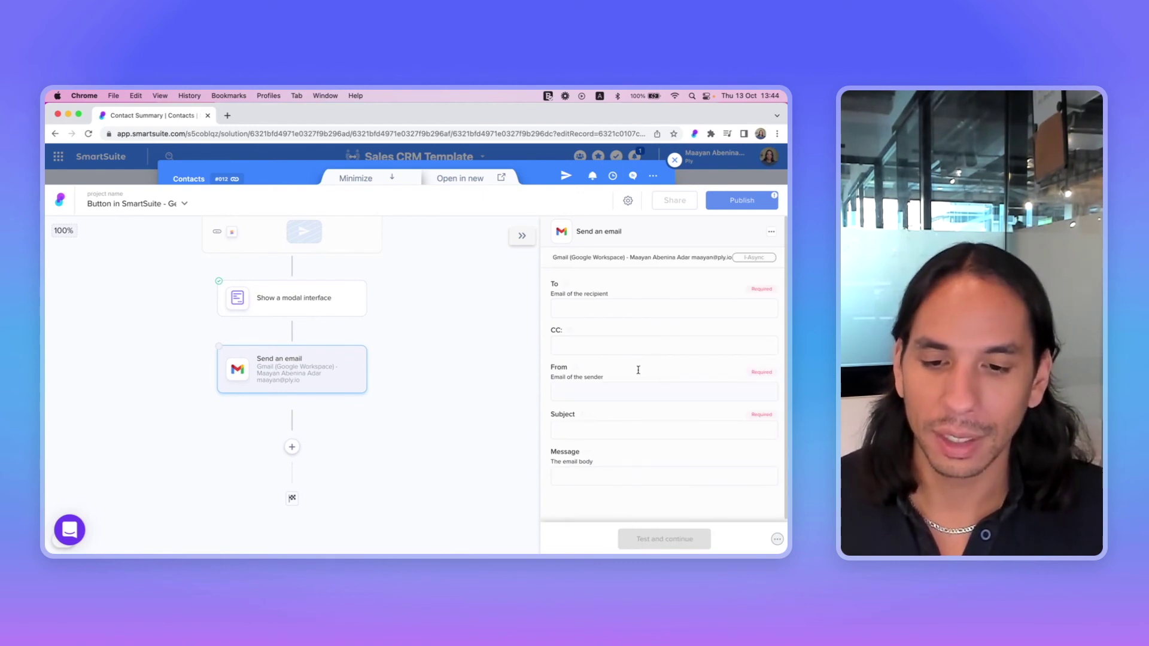
Map the Gmail step's To and CC from the modal's answers and enter the sender's e-mail address
{"action": "left_click", "coordinate": [597, 310]}
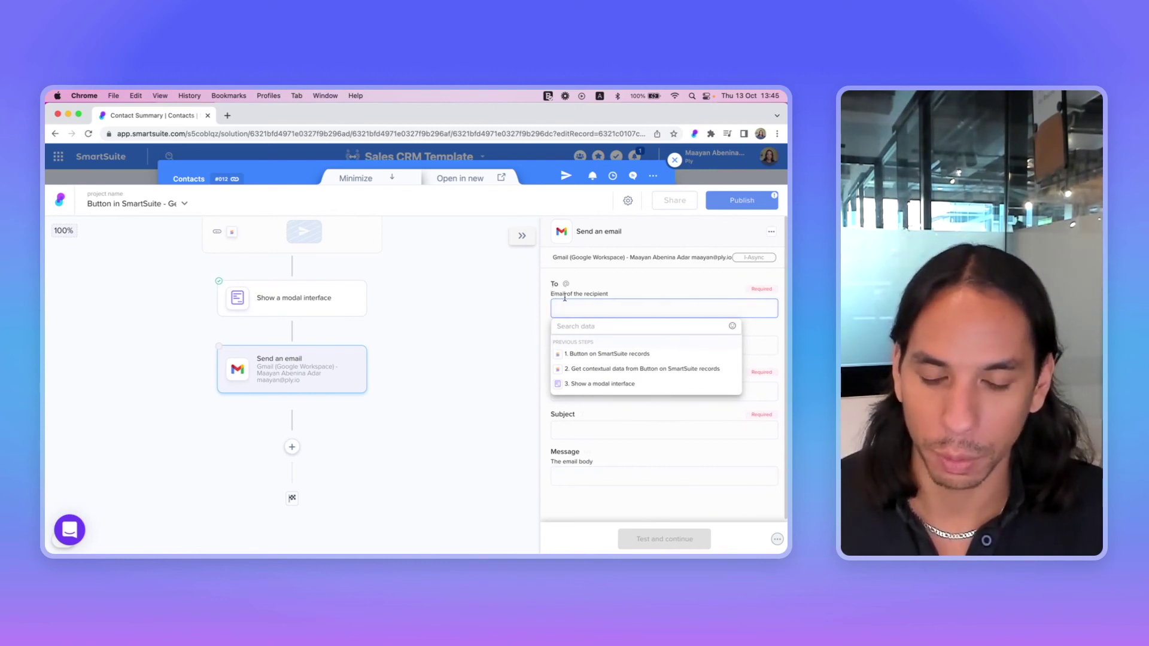
{"action": "left_click", "coordinate": [604, 386]}
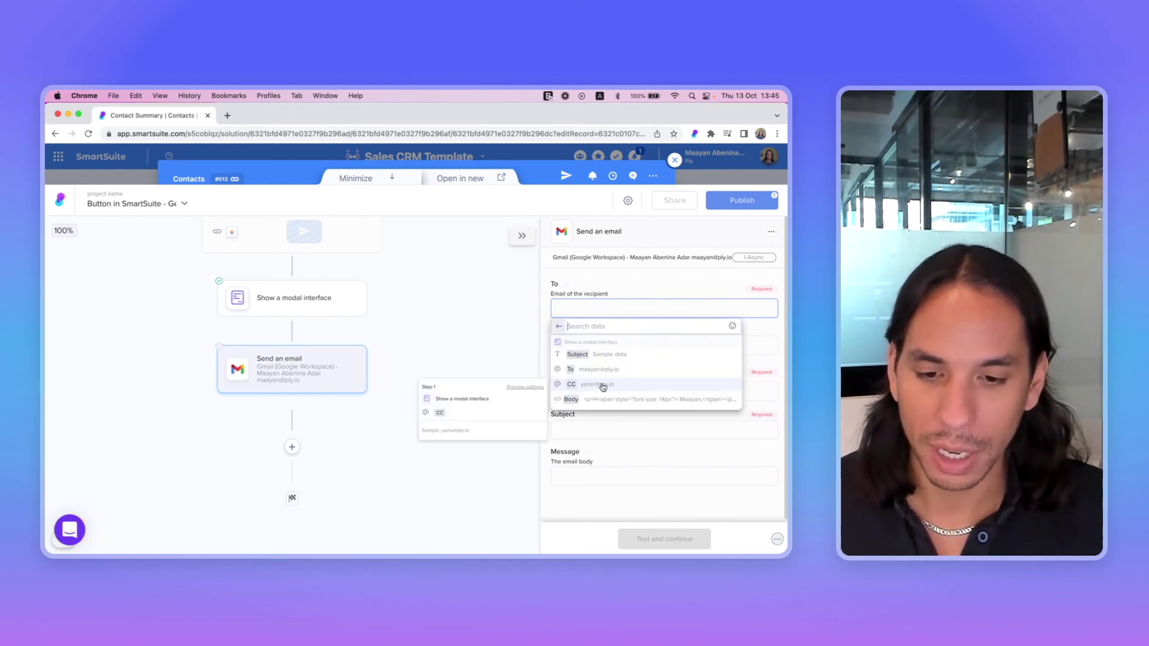
{"action": "left_click", "coordinate": [572, 371]}
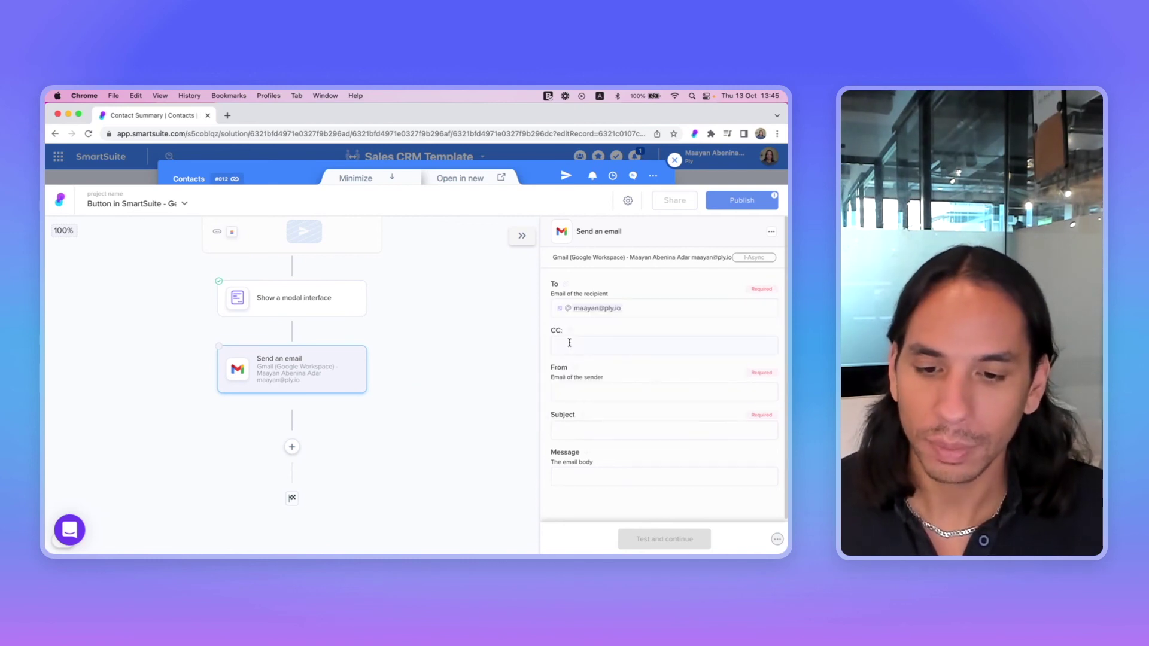
{"action": "left_click", "coordinate": [571, 345]}
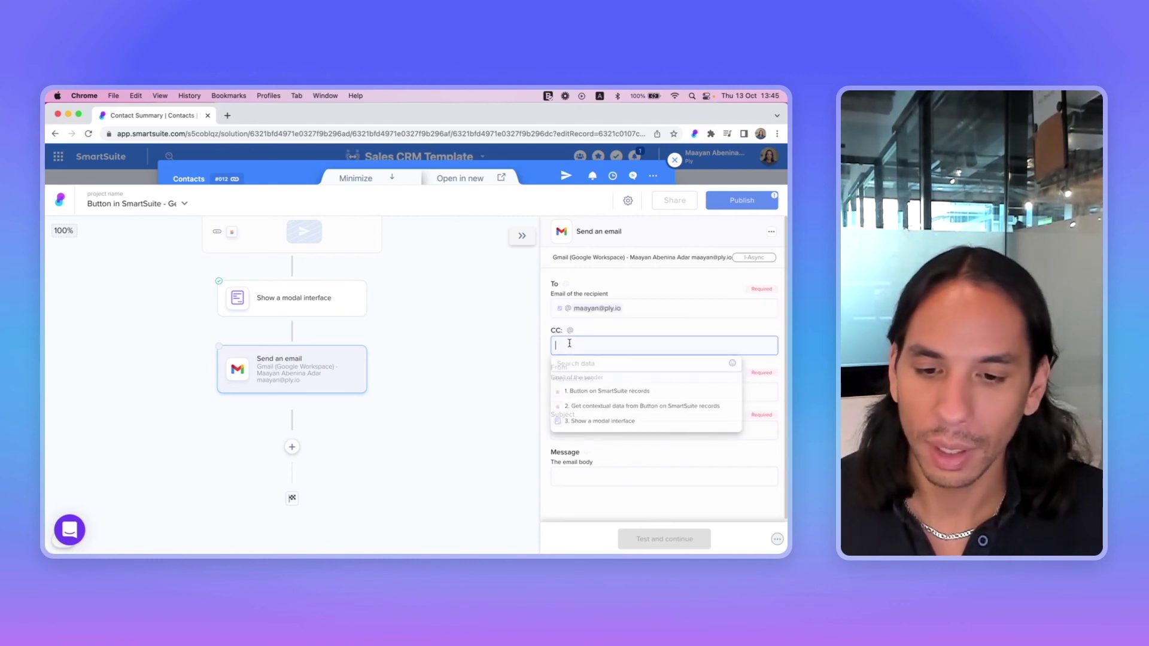
{"action": "left_click", "coordinate": [602, 421]}
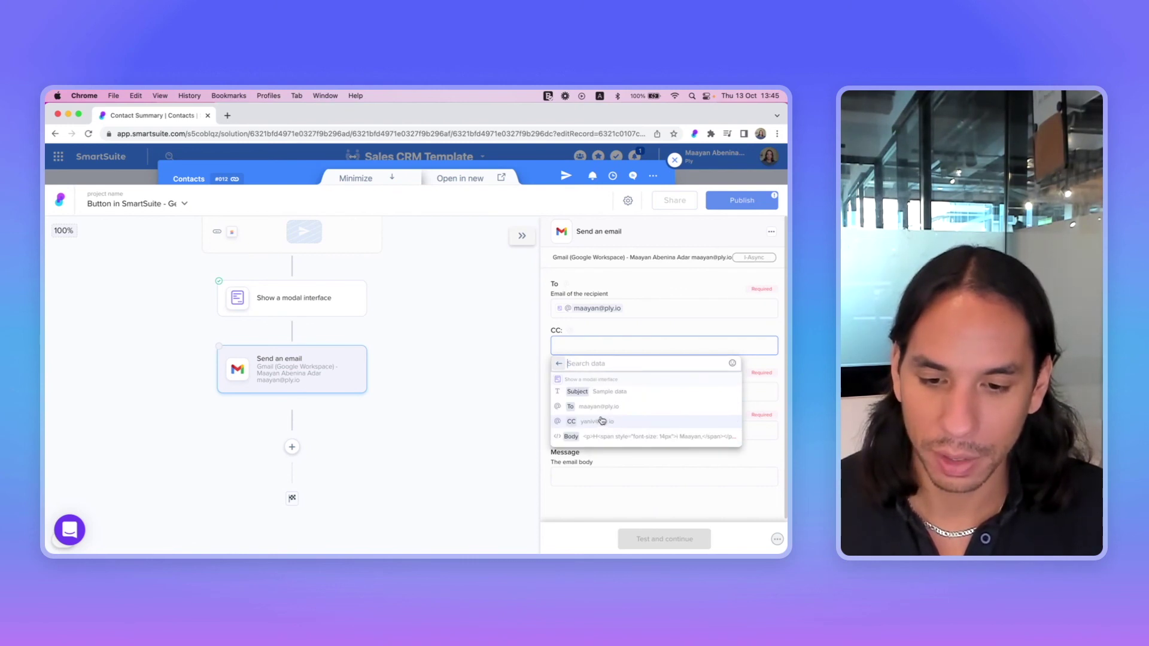
{"action": "left_click", "coordinate": [602, 420]}
{"action": "left_click", "coordinate": [606, 393]}
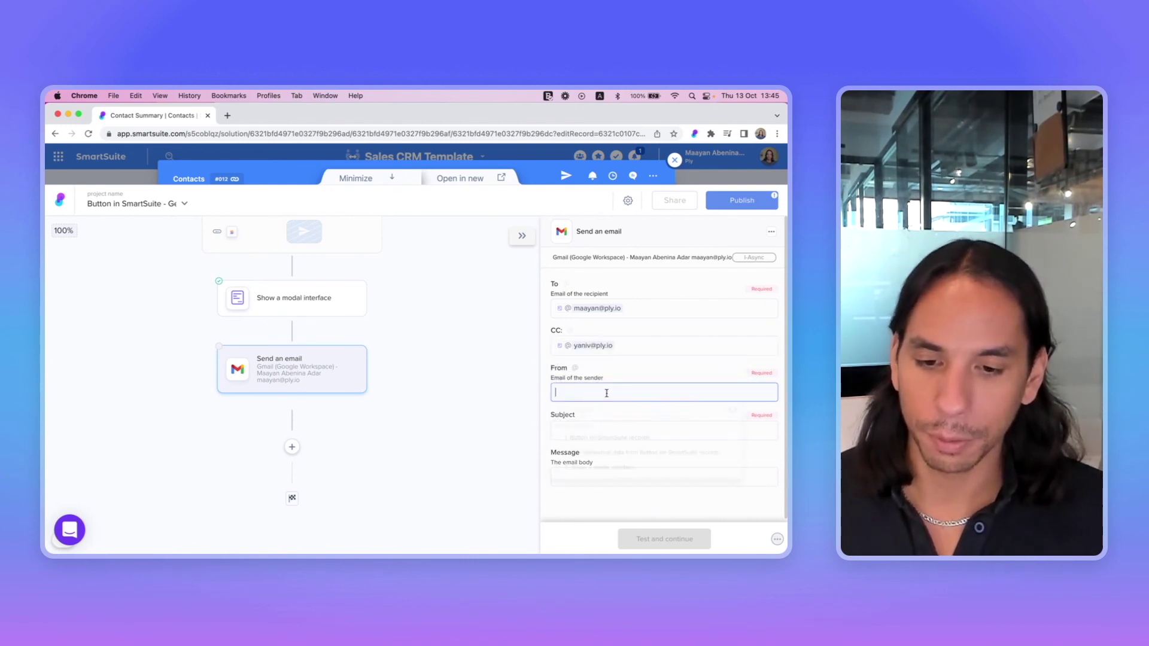
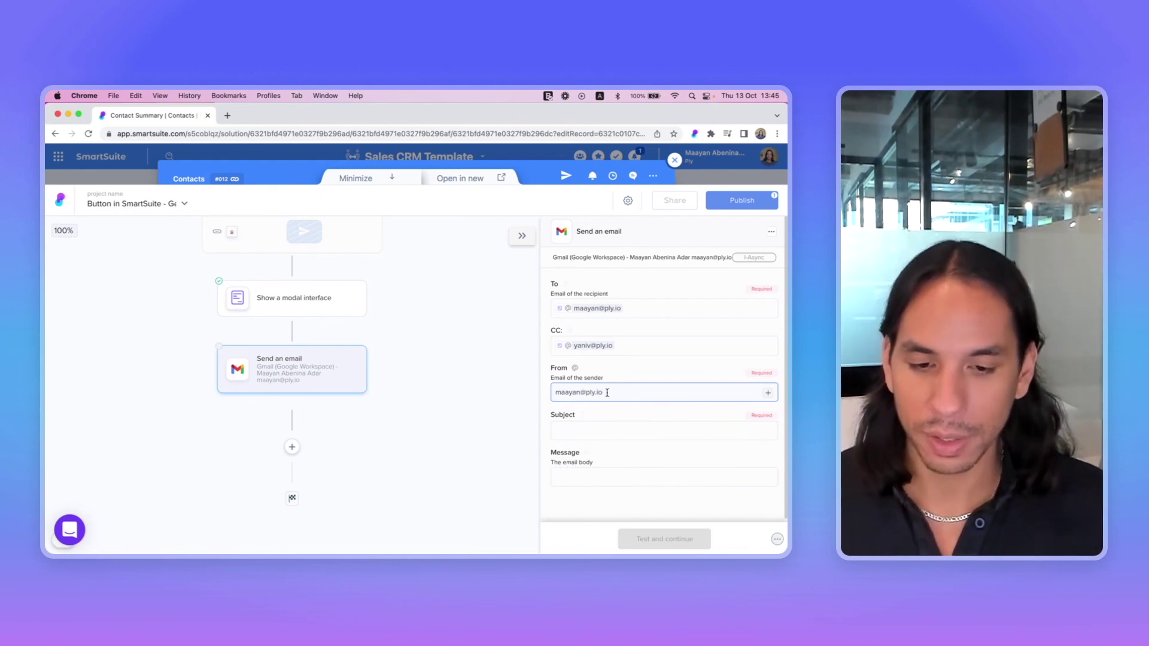
Map Subject and insert the modal's Body into Message, choosing Keep Html Format
{"action": "left_click", "coordinate": [585, 422]}
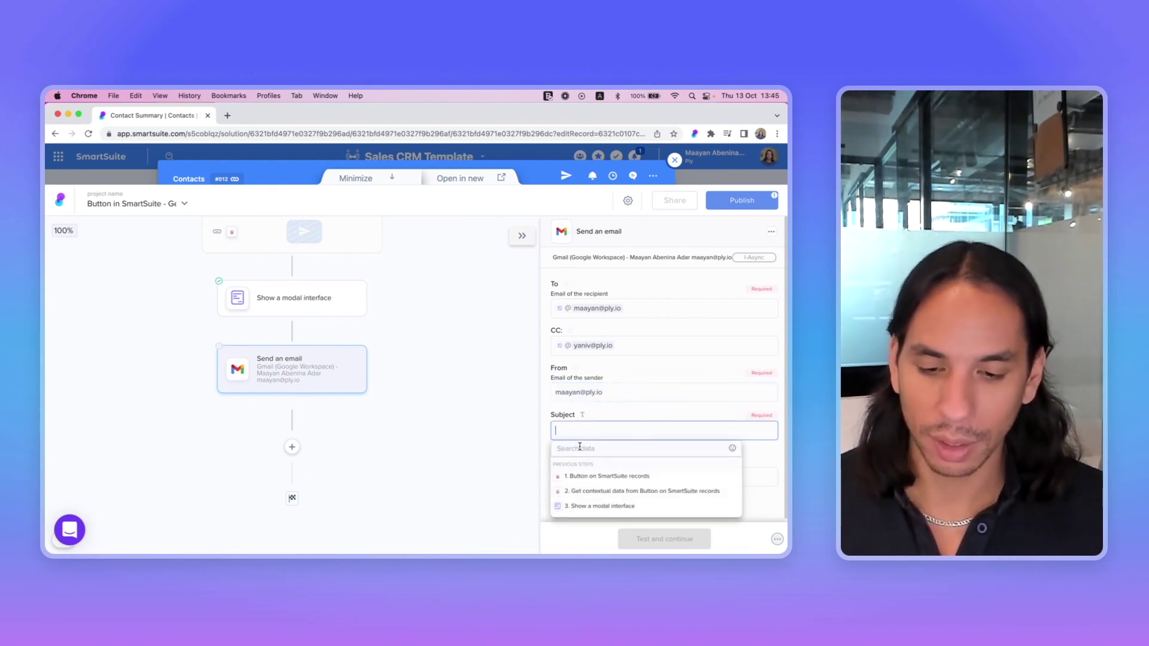
{"action": "left_click", "coordinate": [571, 506]}
{"action": "left_click", "coordinate": [589, 477]}
{"action": "left_click", "coordinate": [586, 478]}
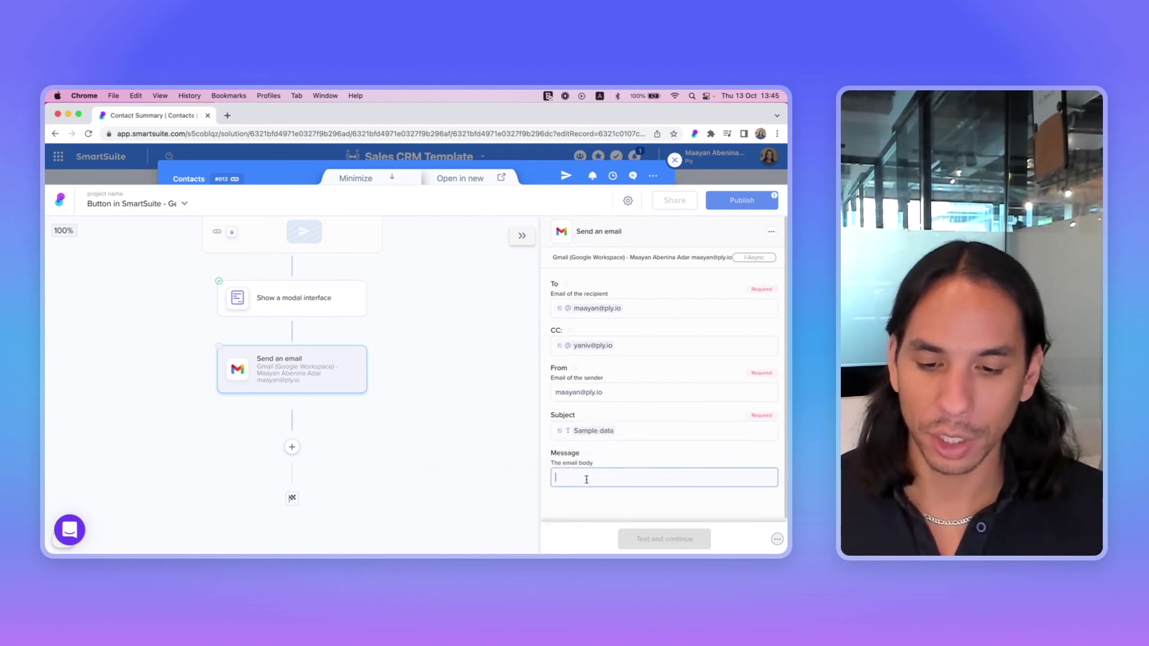
{"action": "left_click", "coordinate": [587, 439]}
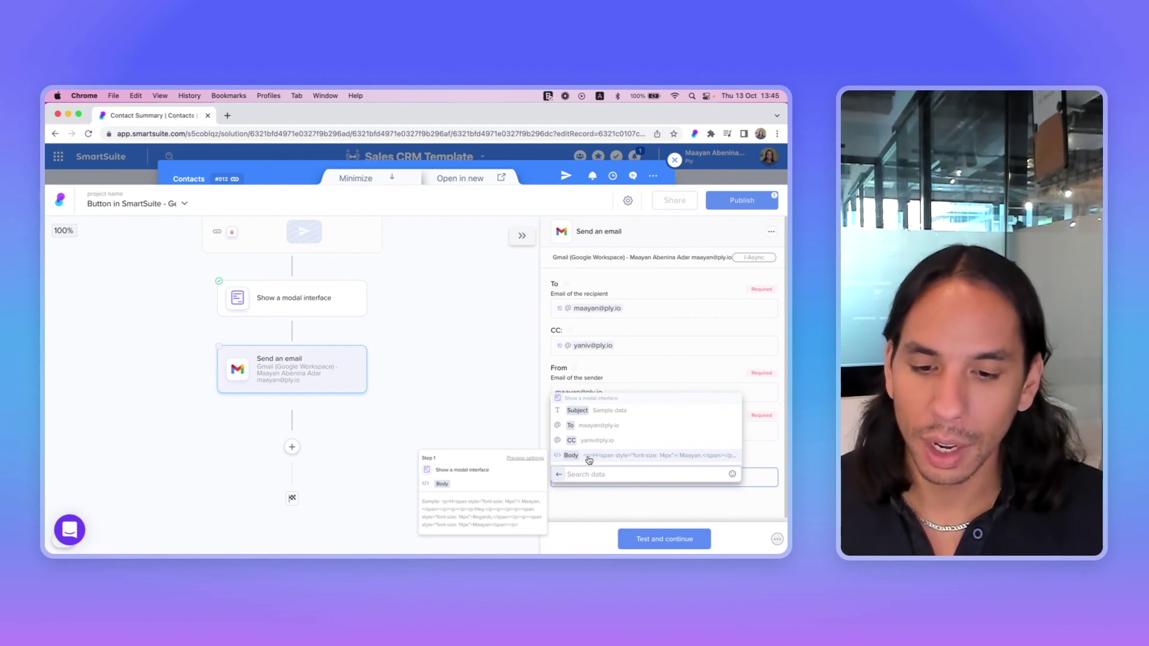
{"action": "left_click", "coordinate": [584, 457]}
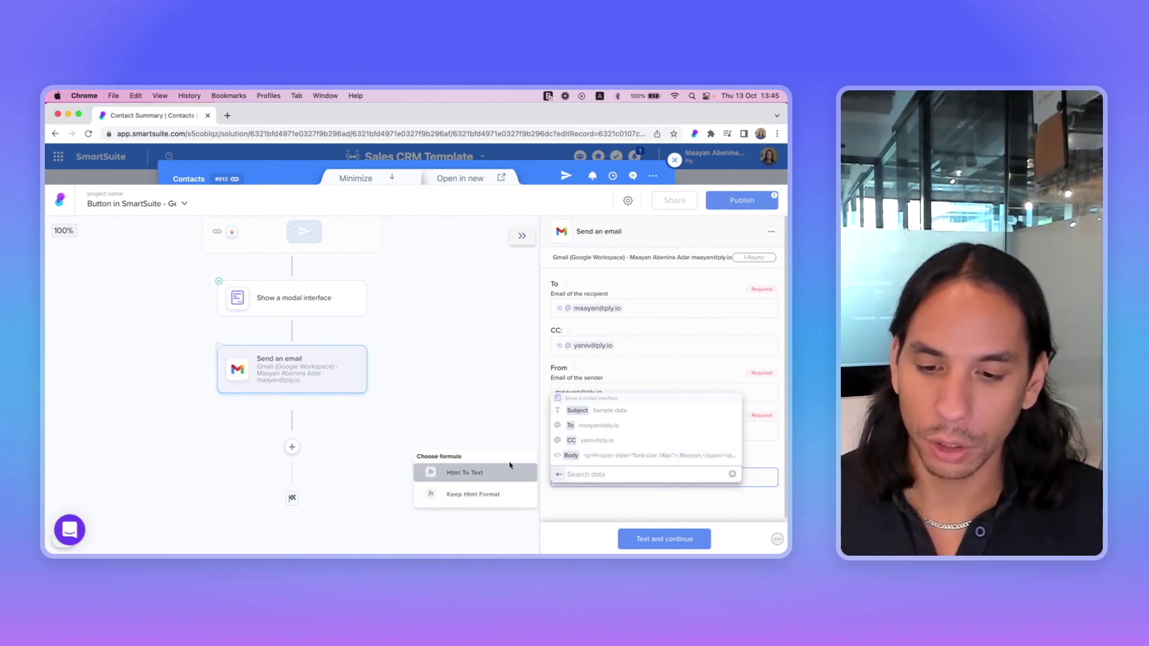
{"action": "left_click", "coordinate": [472, 495]}
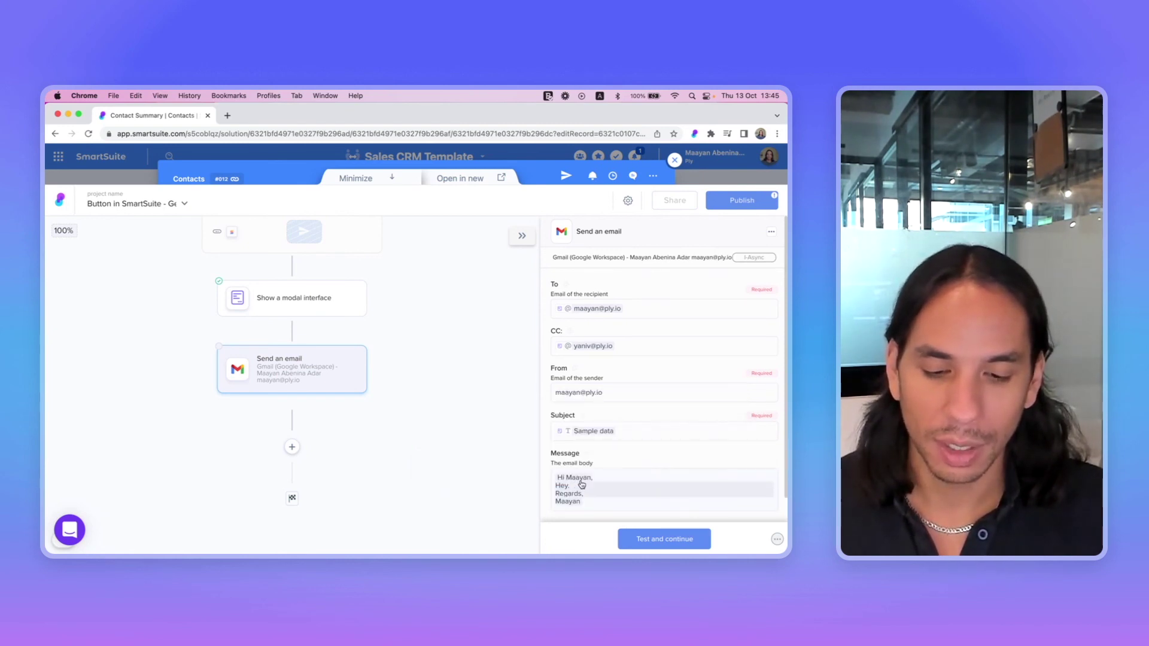
Test the Gmail step, publish the workflow, and close the Ply editor
{"action": "left_click", "coordinate": [656, 536]}
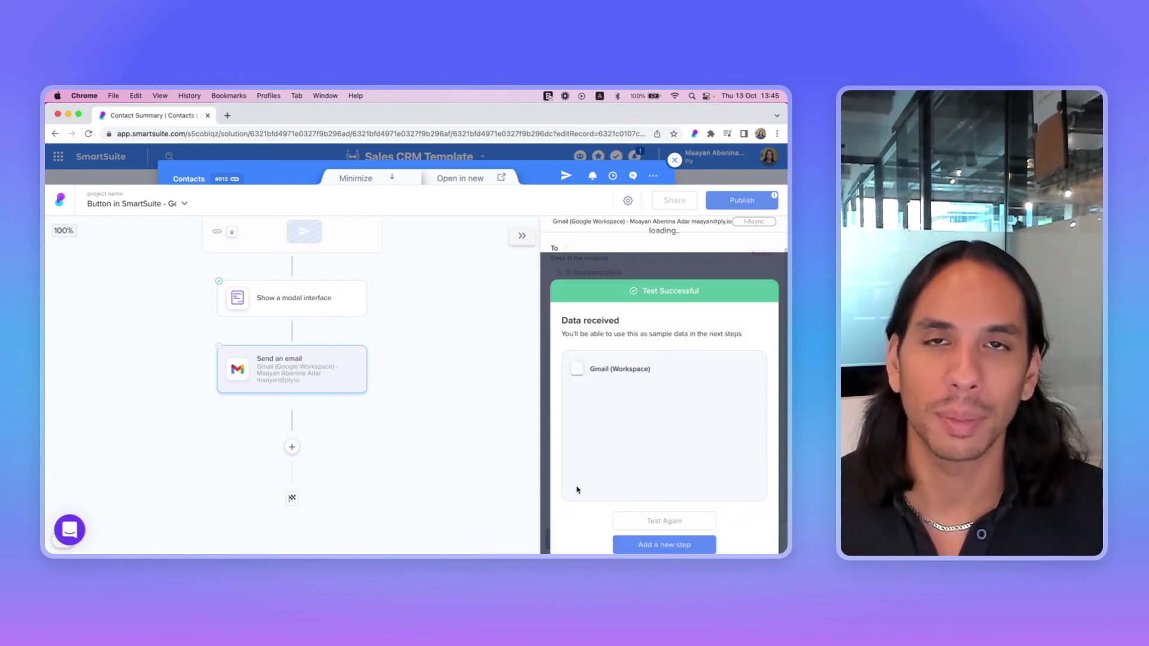
{"action": "left_click", "coordinate": [726, 207]}
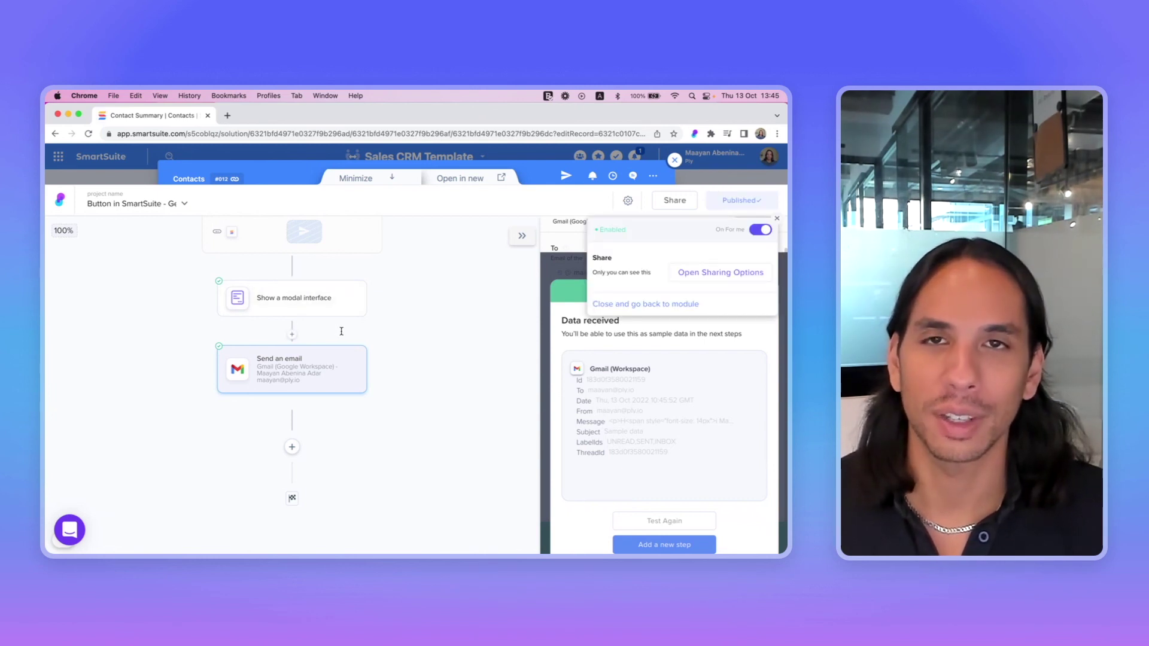
{"action": "key", "text": "Escape"}
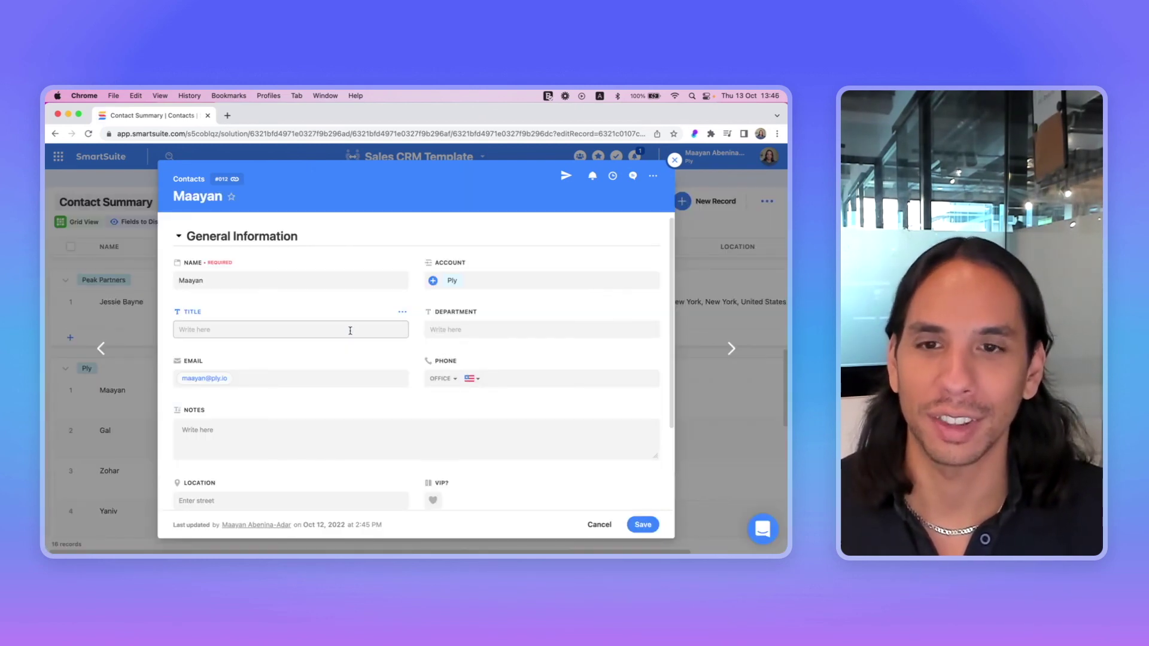